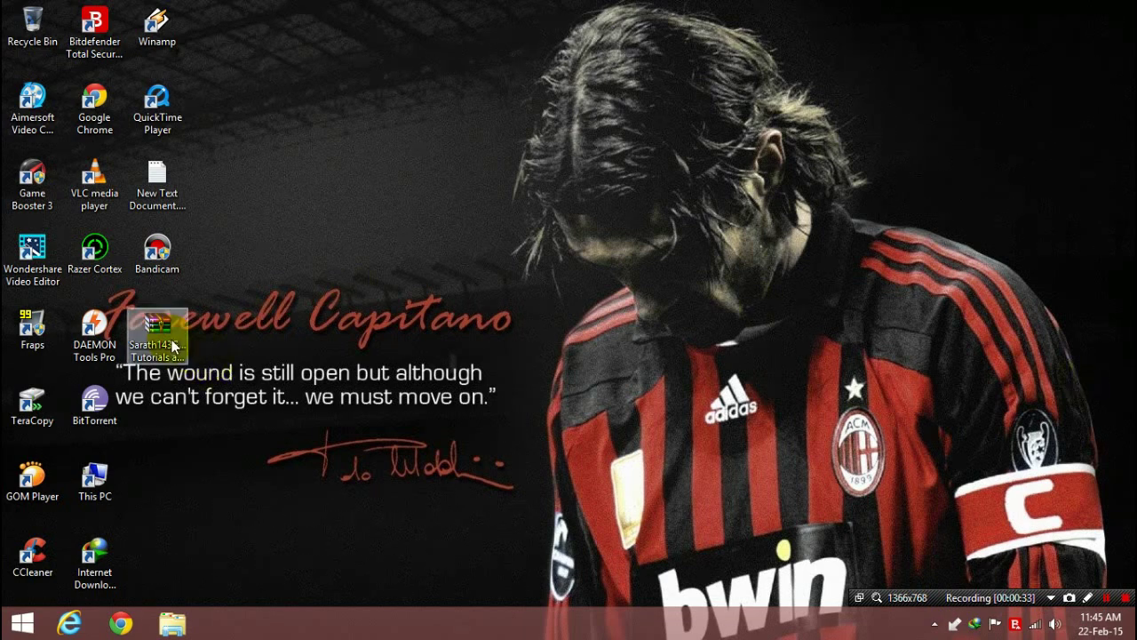
Extract the x360ce RAR archive on the desktop to its default folder with WinRAR.
left_click(169, 341)
left_click(205, 343)
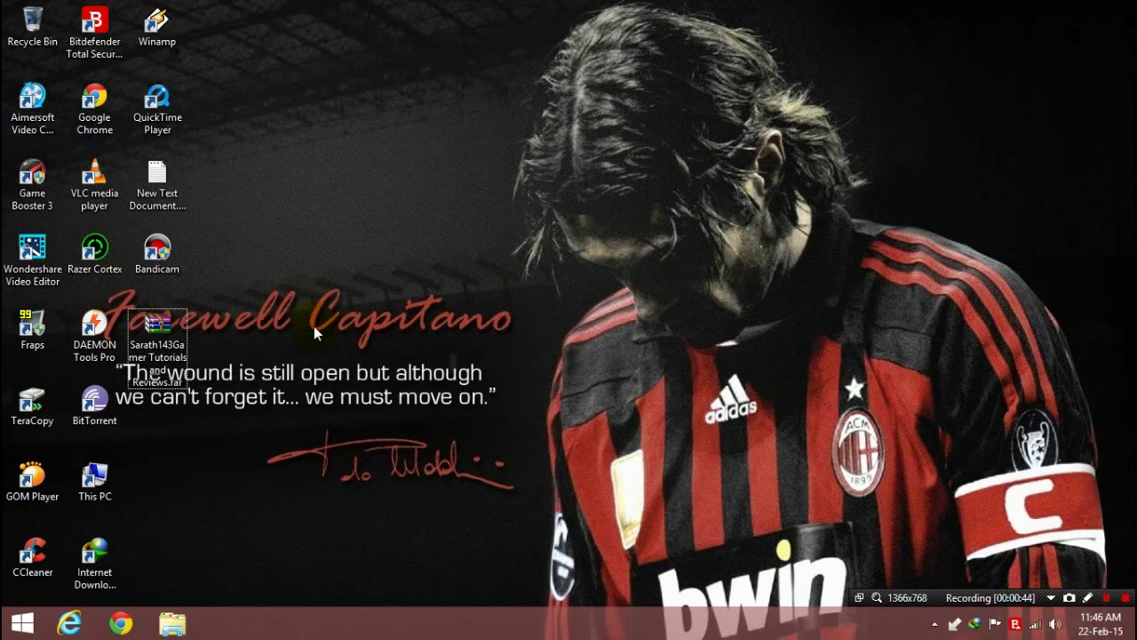
left_click(182, 351)
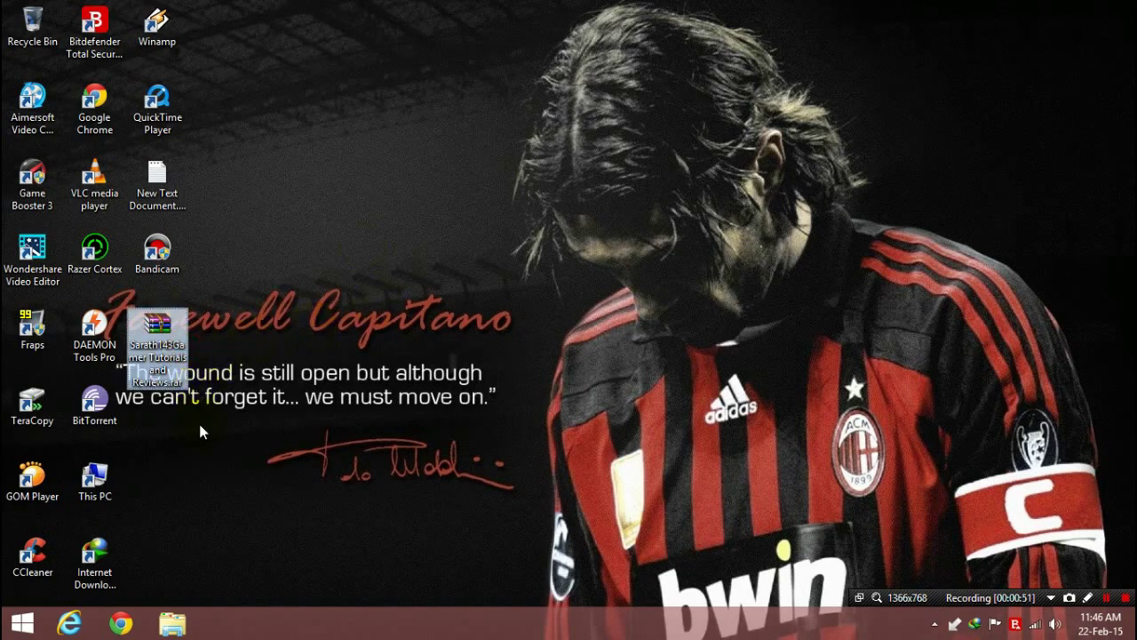
left_click(191, 413)
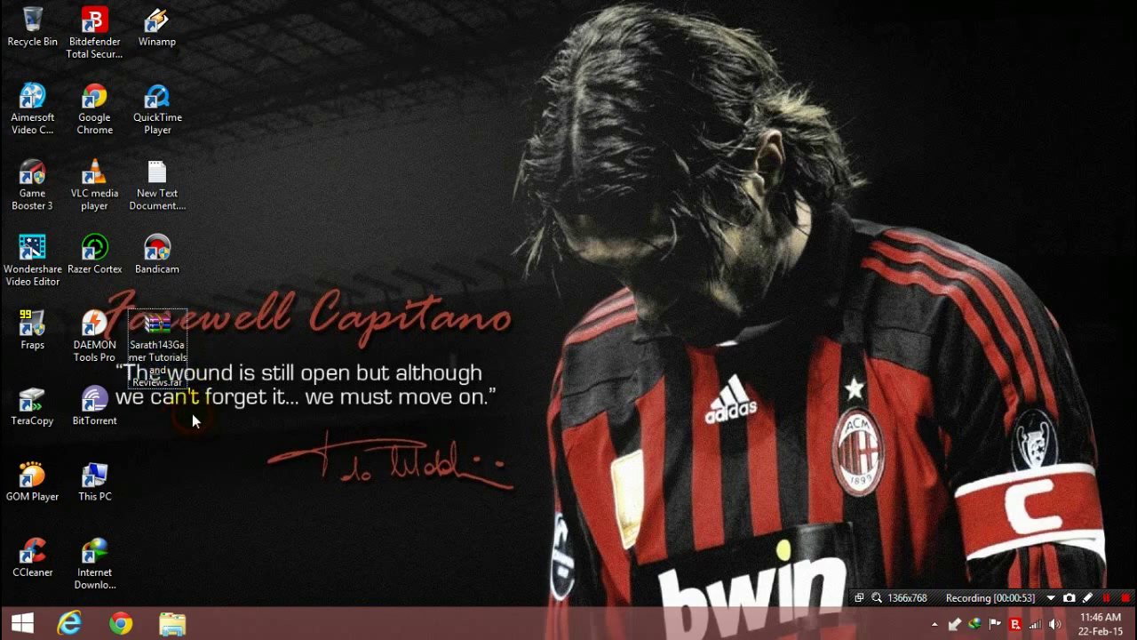
double_click(167, 371)
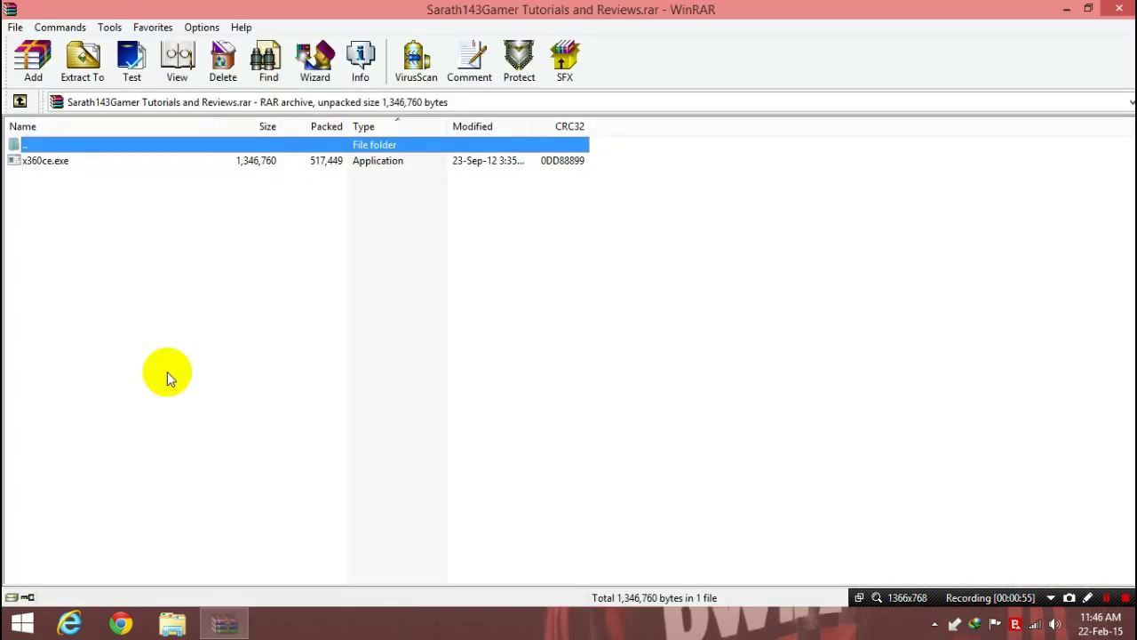
left_click(82, 60)
left_click(633, 482)
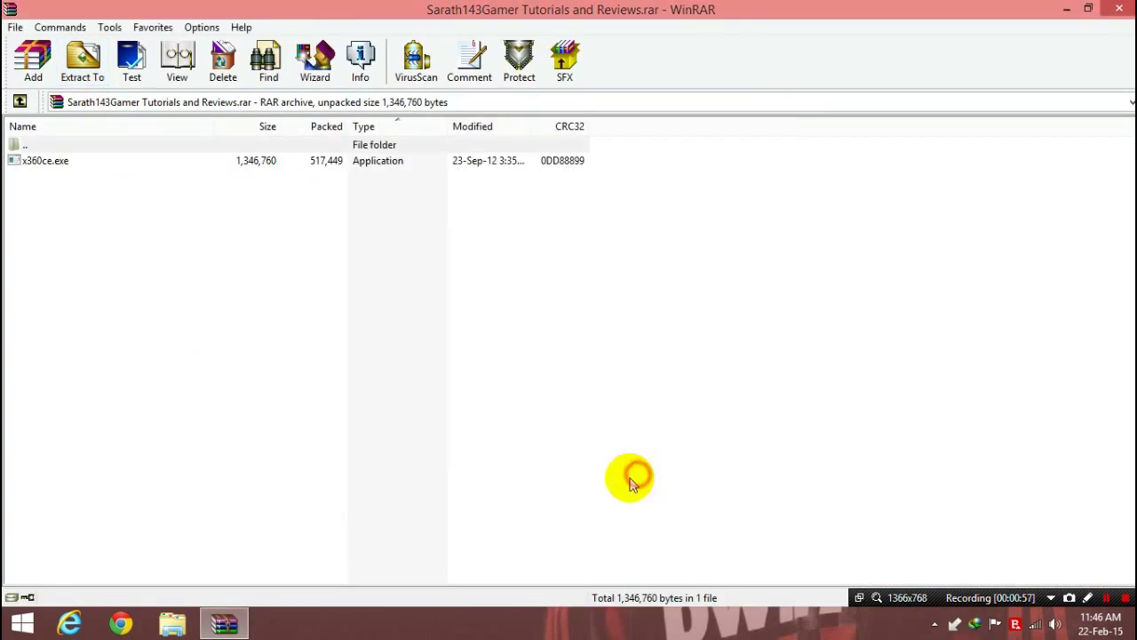
key("Escape")
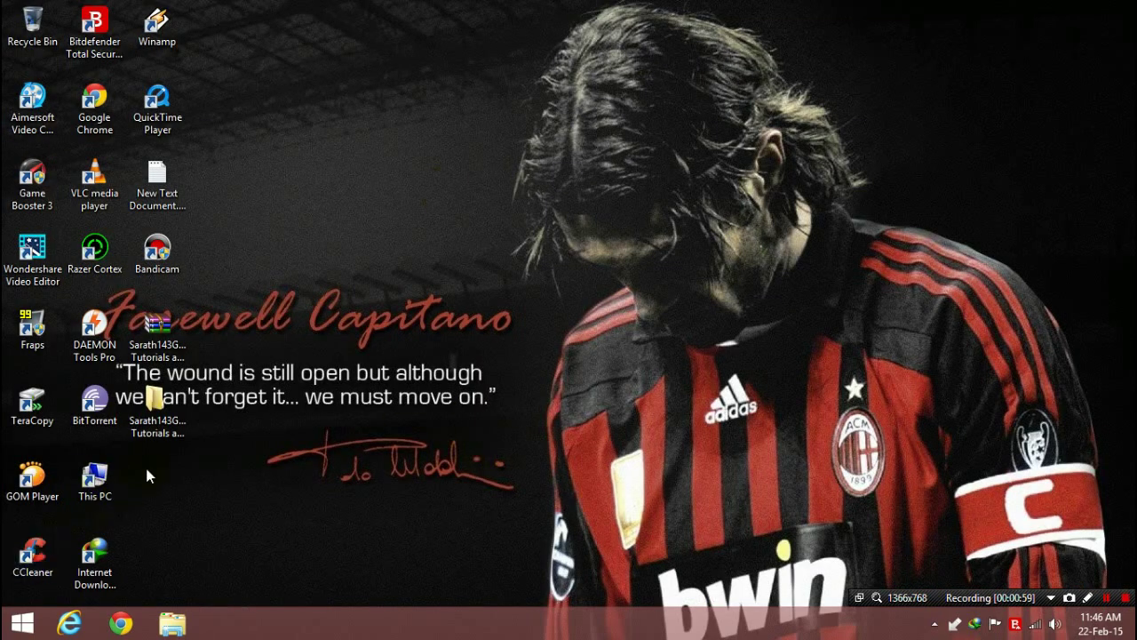
Open the extracted folder and run x360ce.exe.
left_click(174, 410)
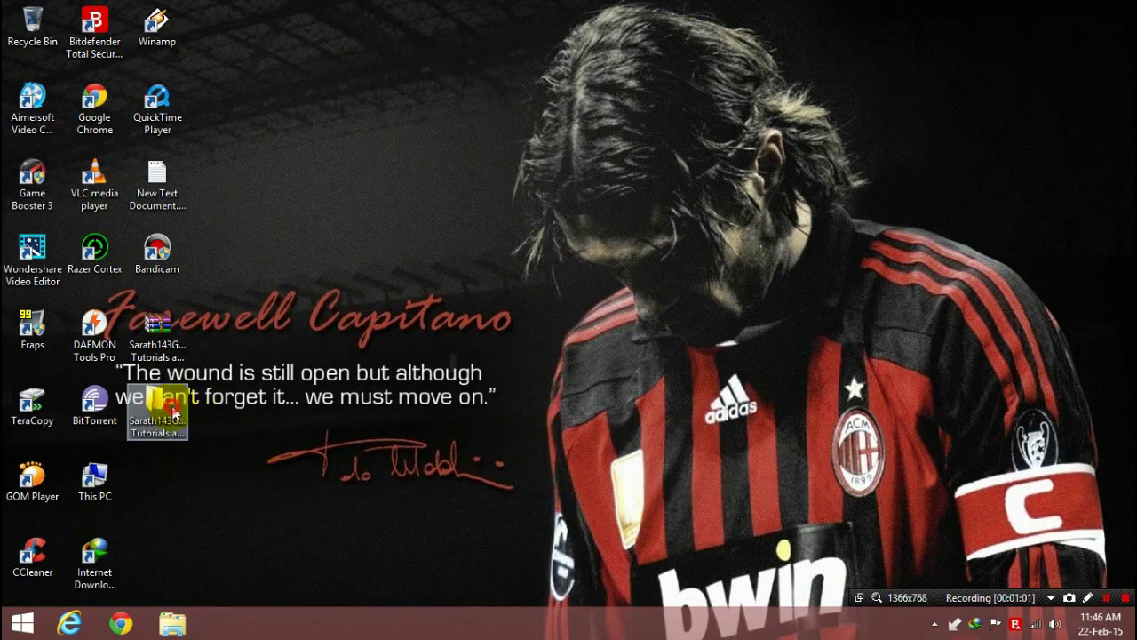
double_click(174, 410)
left_click(223, 110)
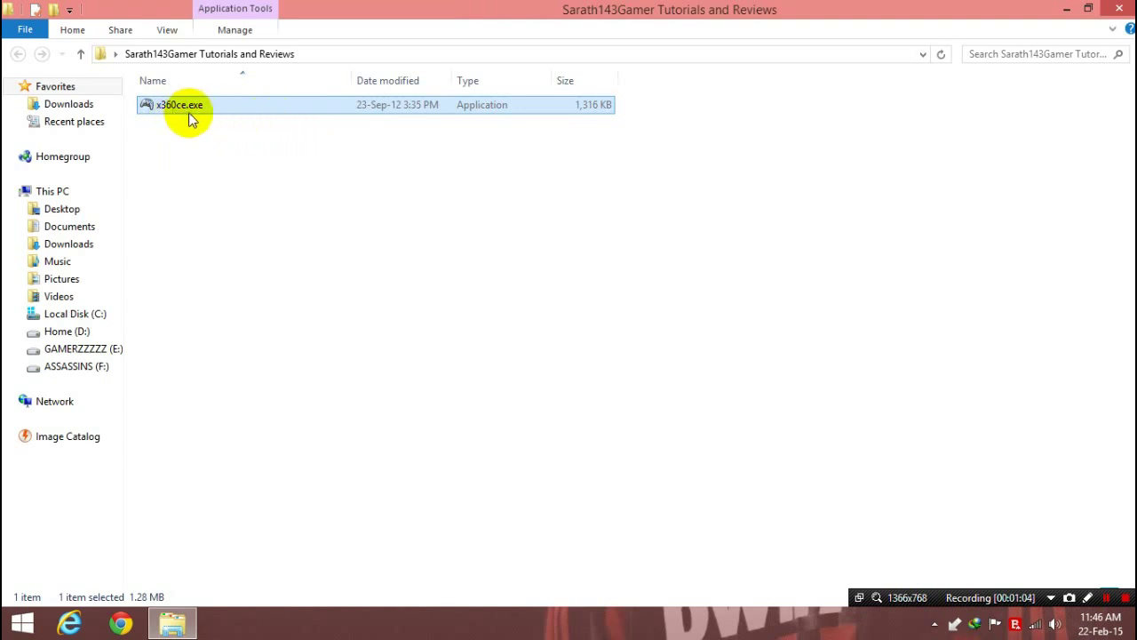
left_click(247, 169)
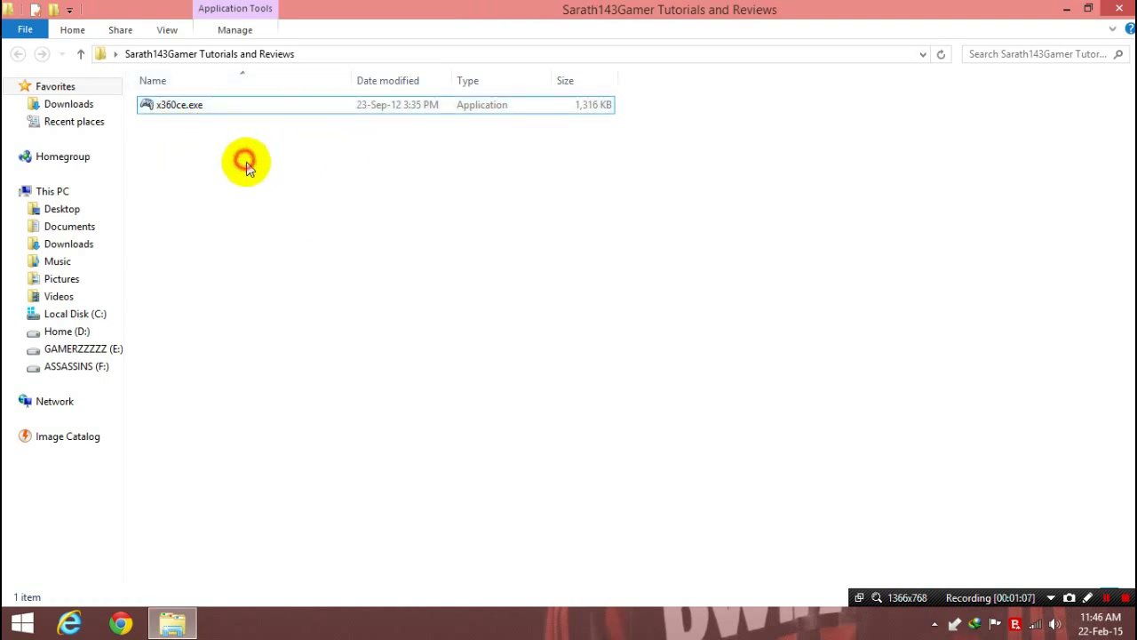
left_click(368, 114)
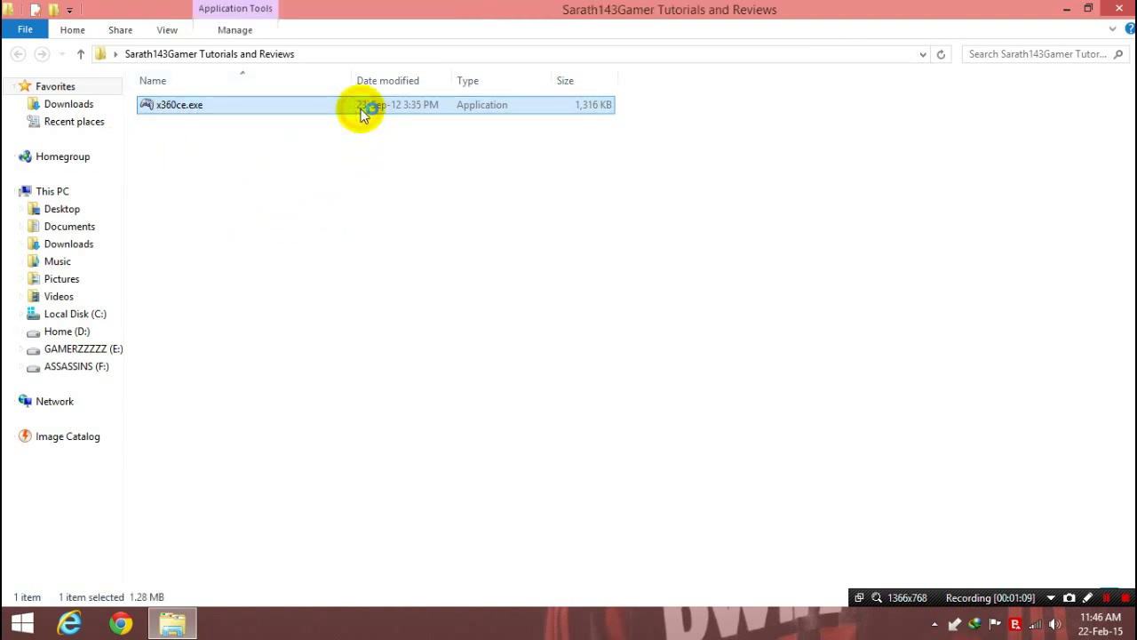
double_click(362, 113)
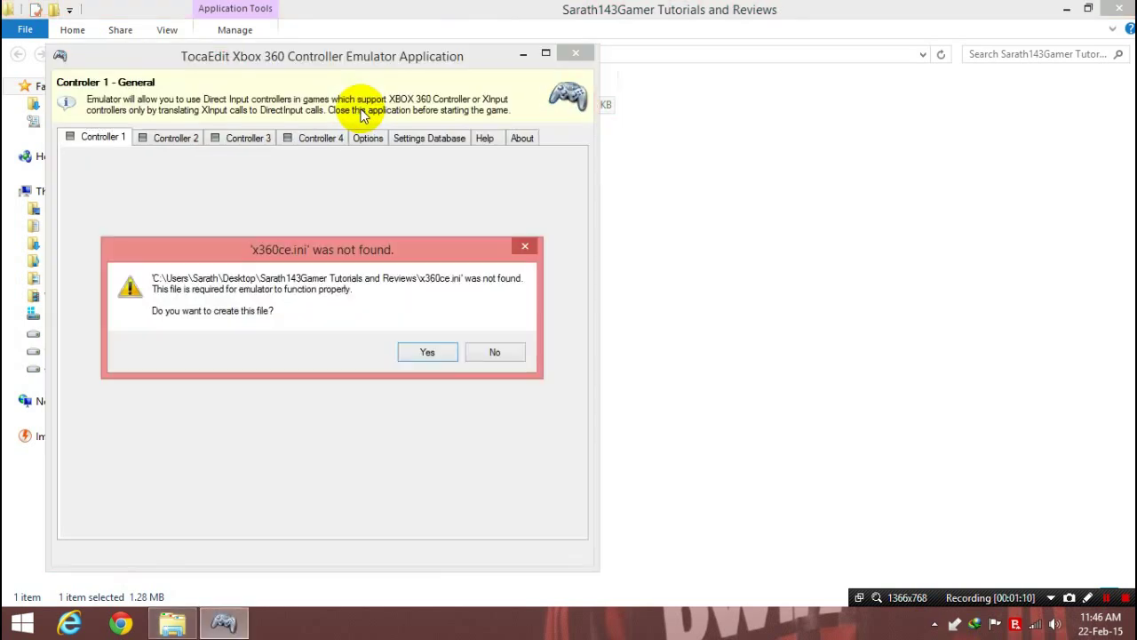
Create x360ce.ini and xinput1_3.dll, add the USB Network Joystick, and recentre the window.
left_click(433, 341)
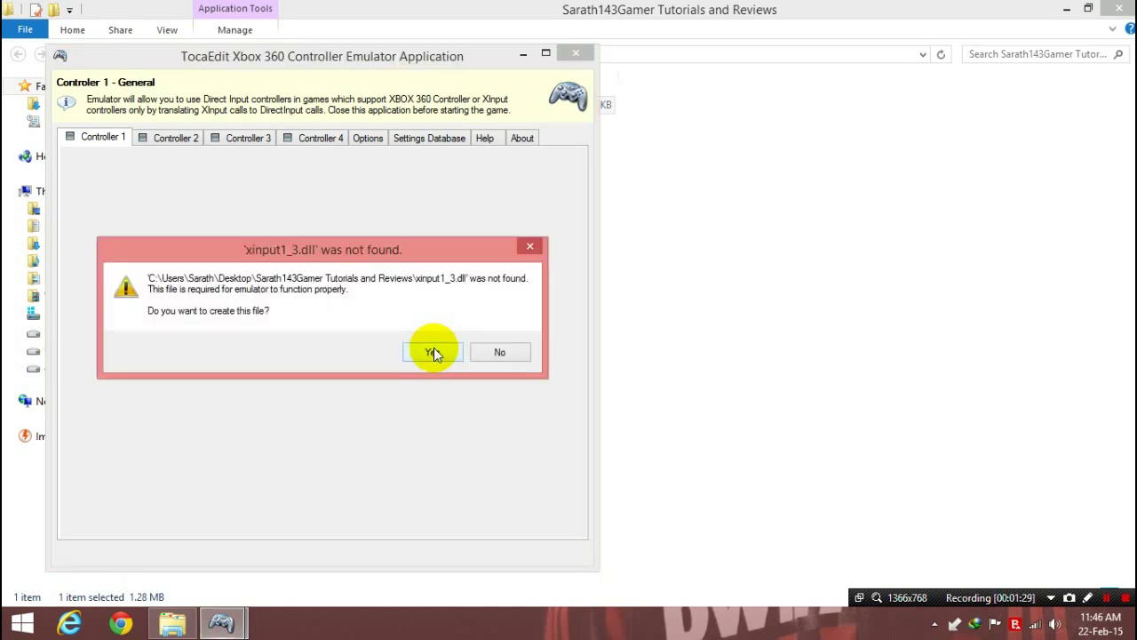
left_click(434, 348)
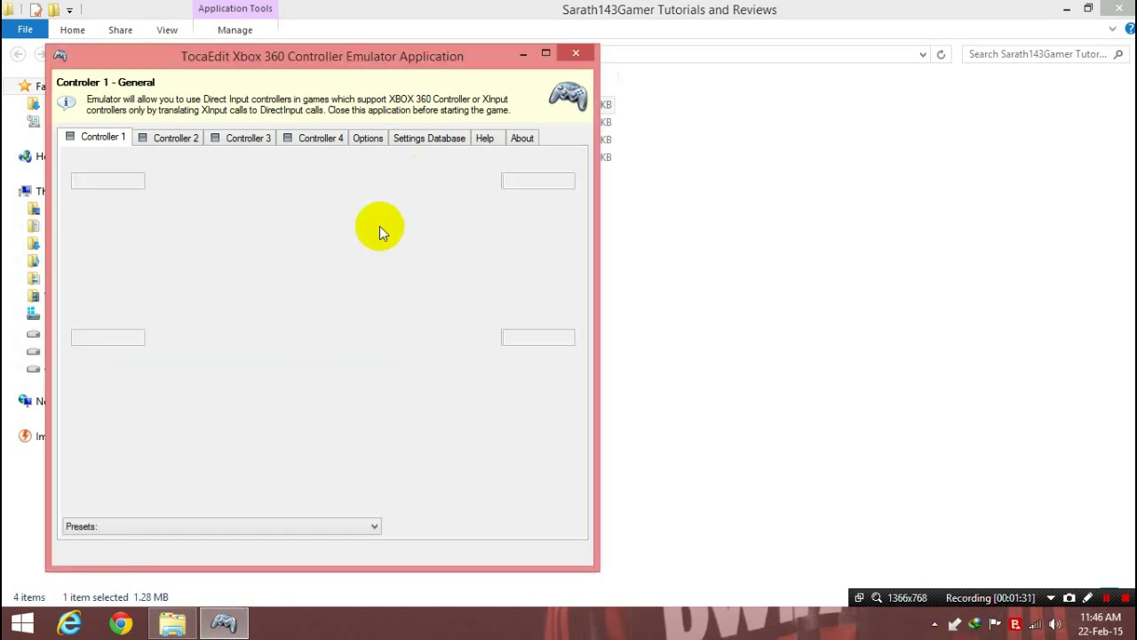
left_click(437, 422)
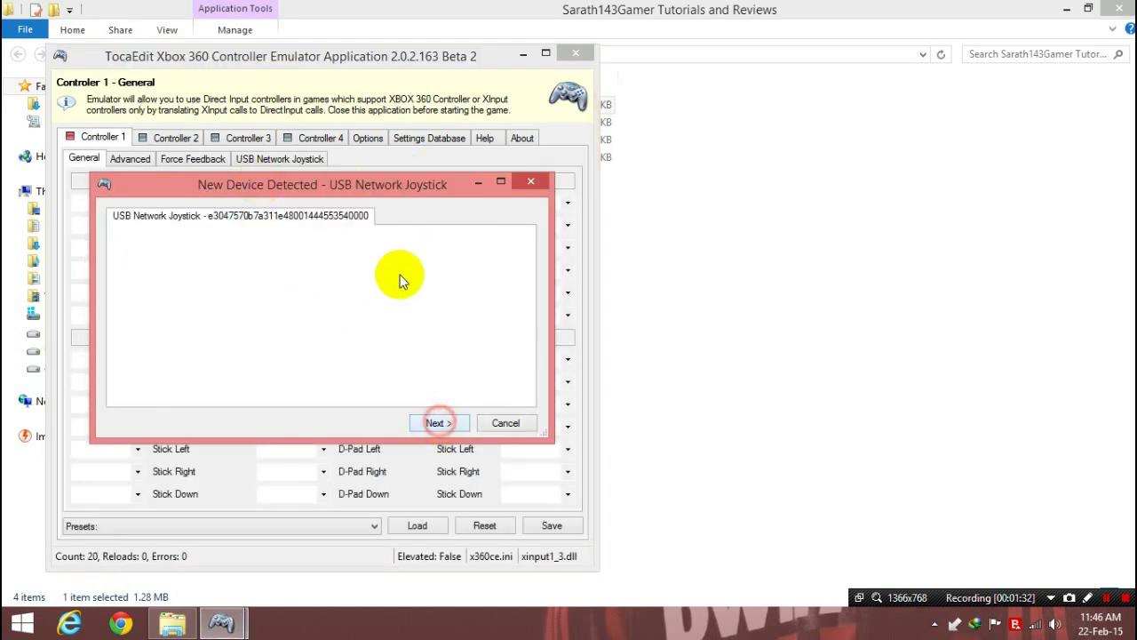
left_click(439, 422)
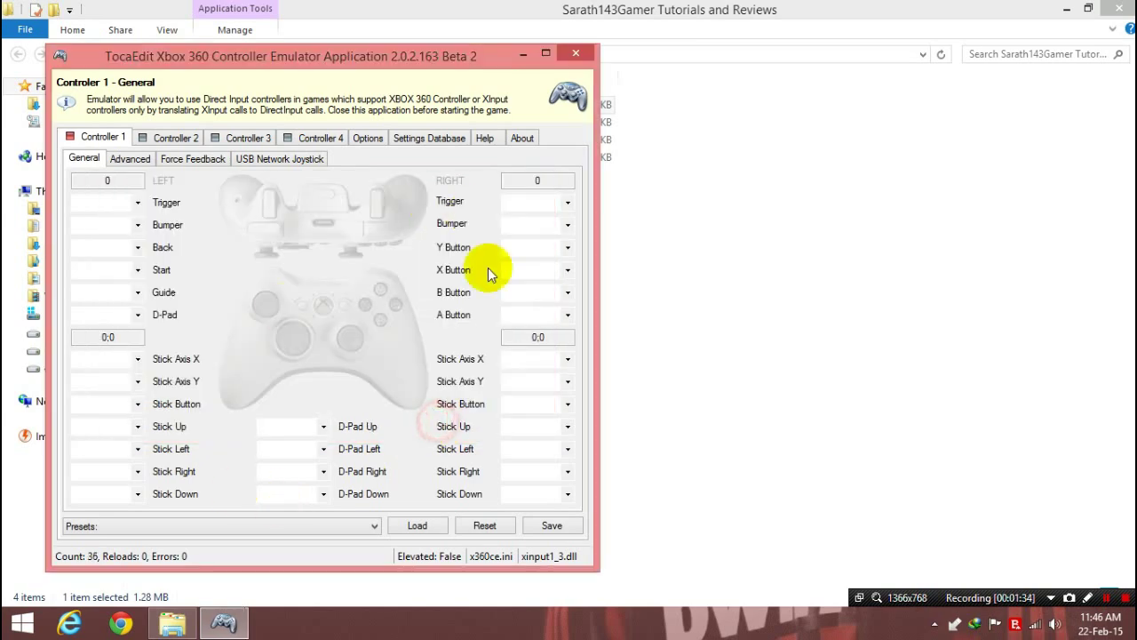
left_click_drag(346, 71, 554, 69)
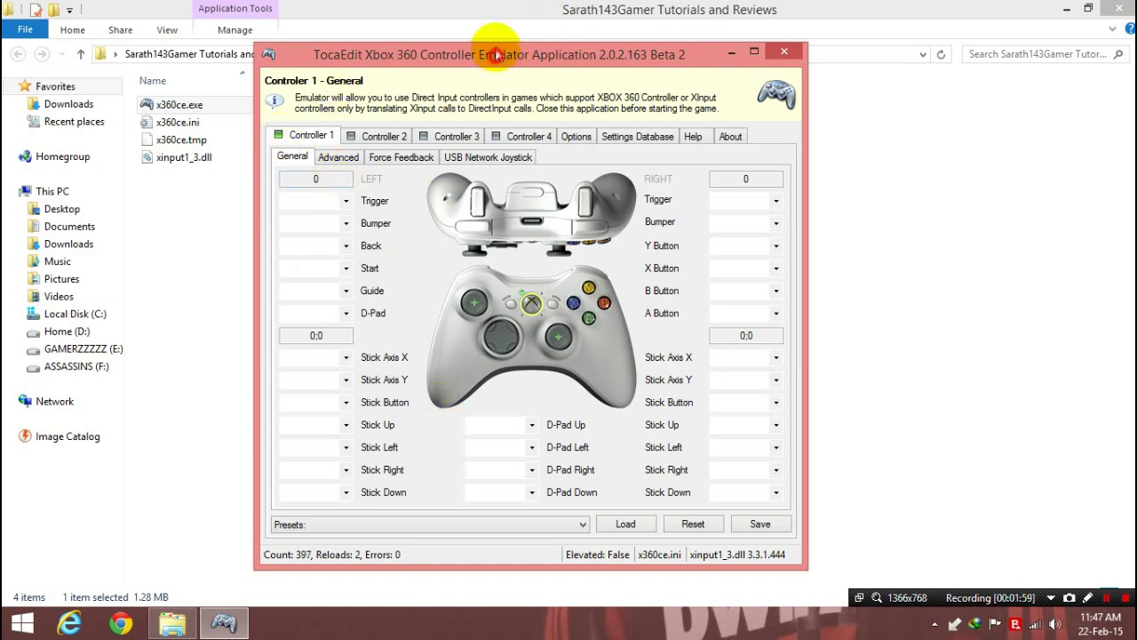
left_click_drag(495, 55, 494, 42)
Load the Logitech Cordless RumblePad 2 preset into Controller 1's mappings.
left_click(416, 513)
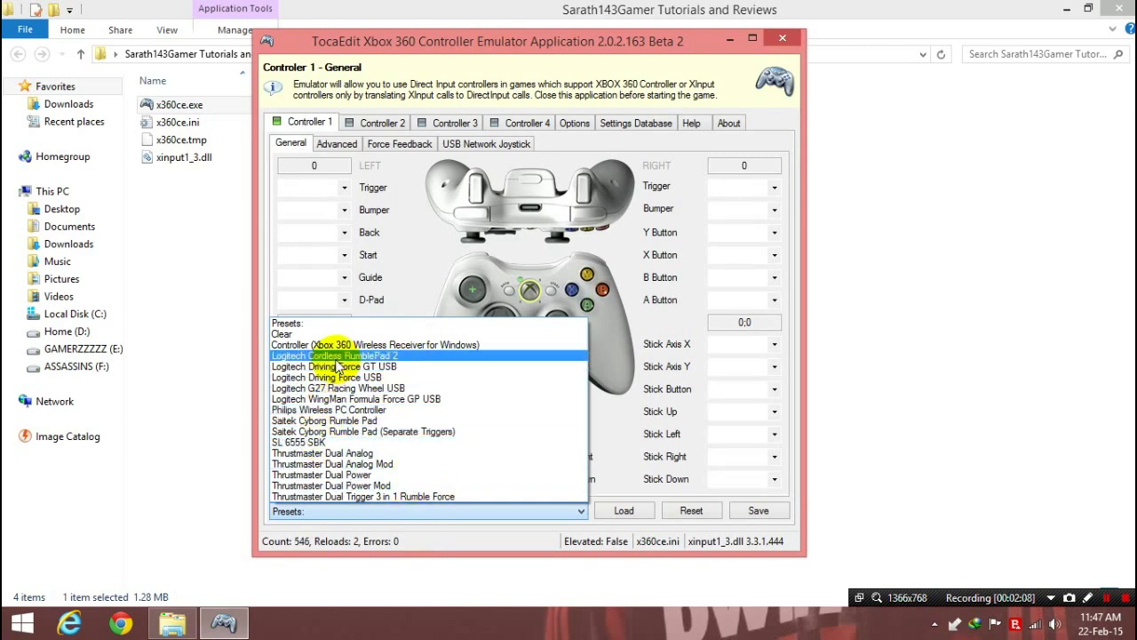
left_click(334, 356)
left_click(622, 513)
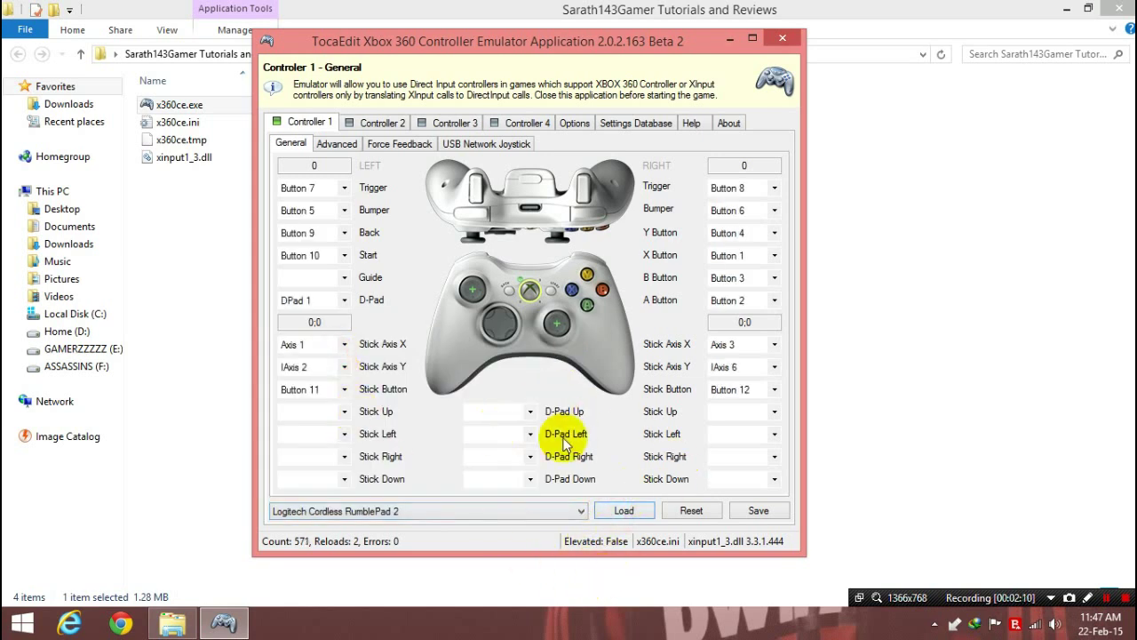
left_click(417, 512)
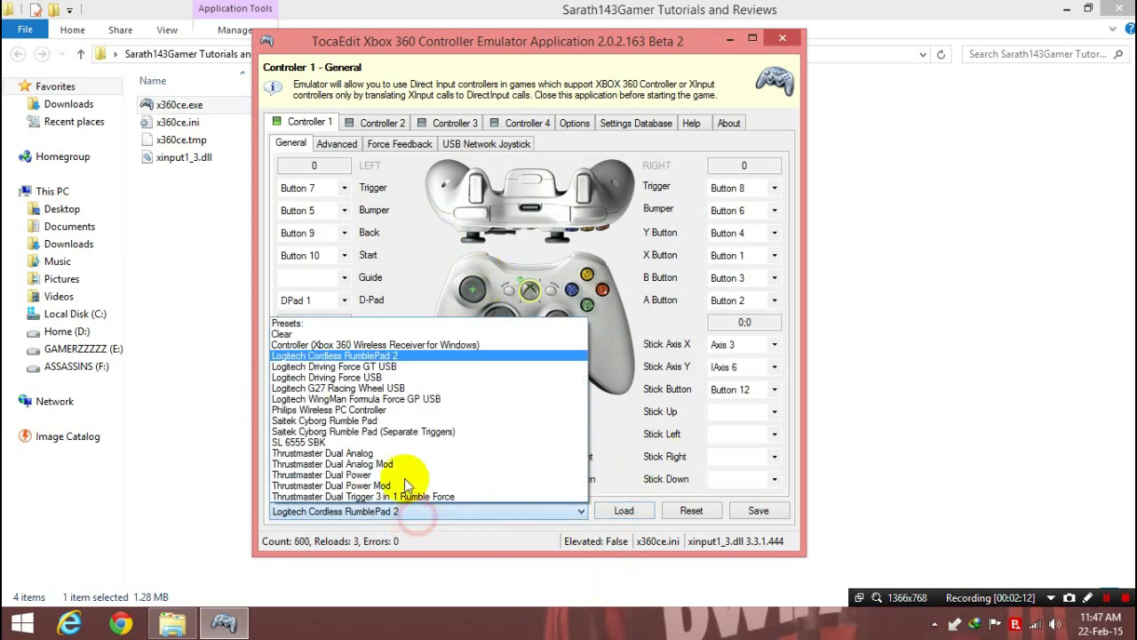
left_click(360, 357)
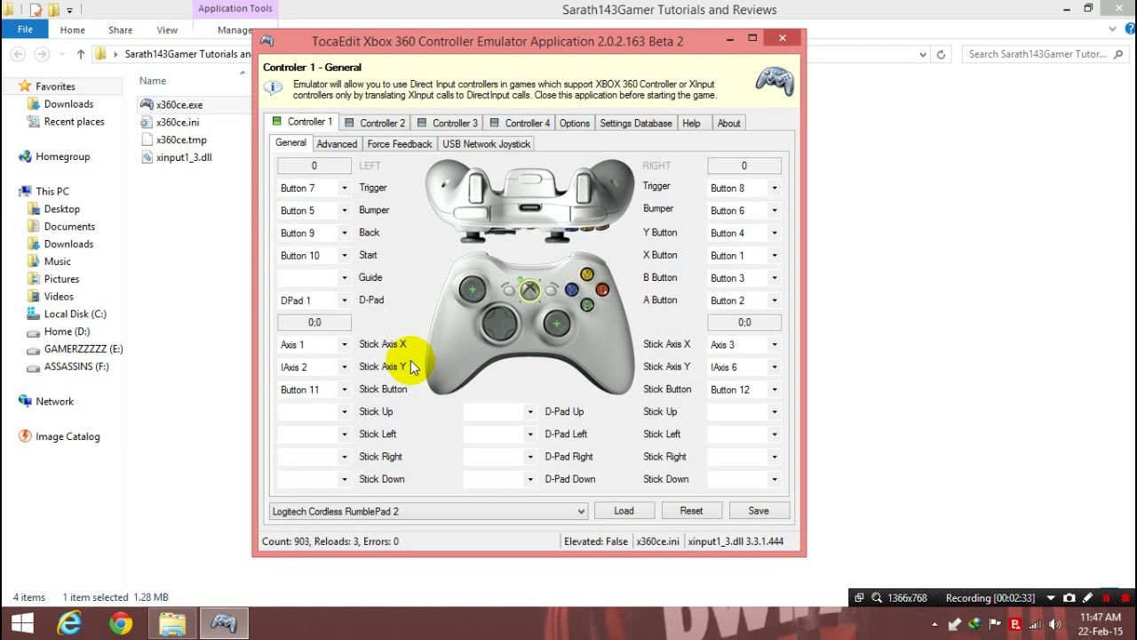
left_click(433, 506)
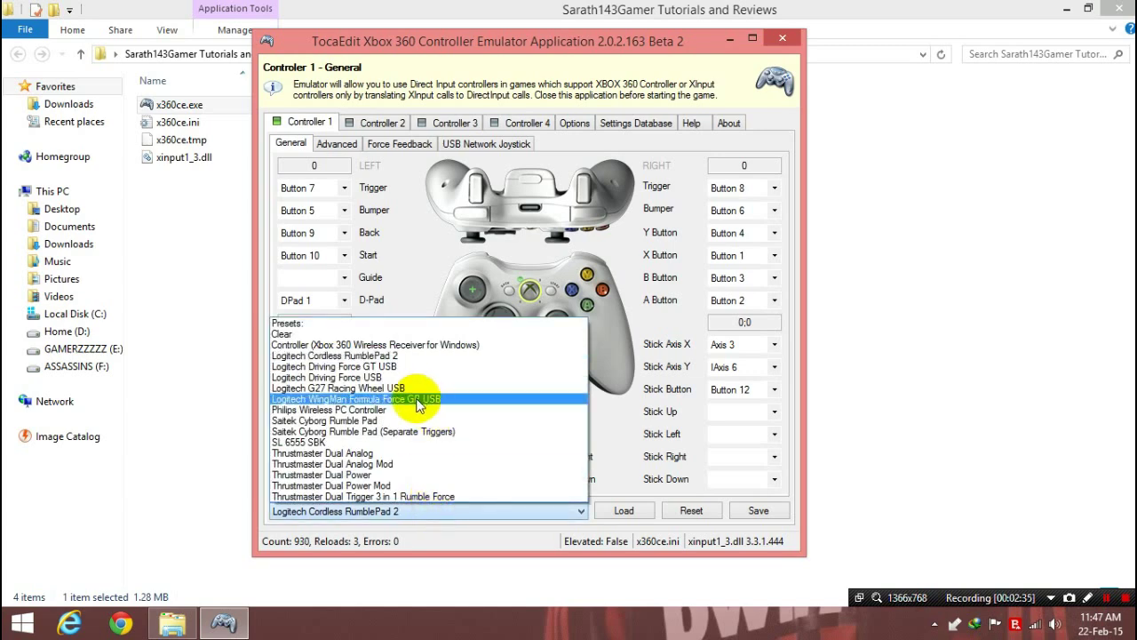
left_click(387, 353)
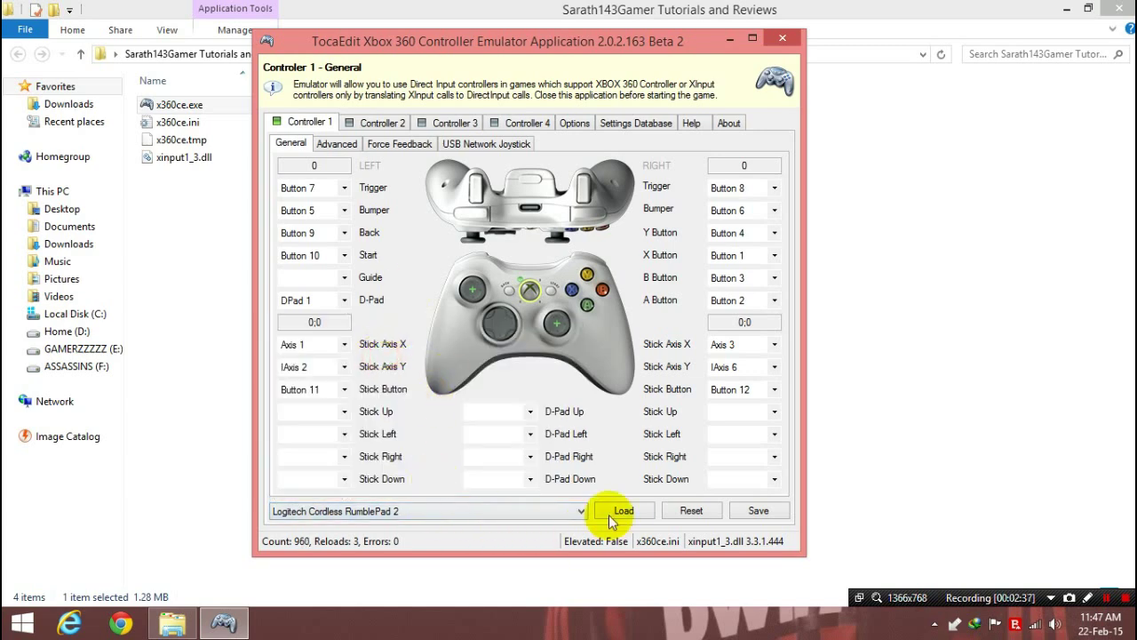
left_click(485, 514)
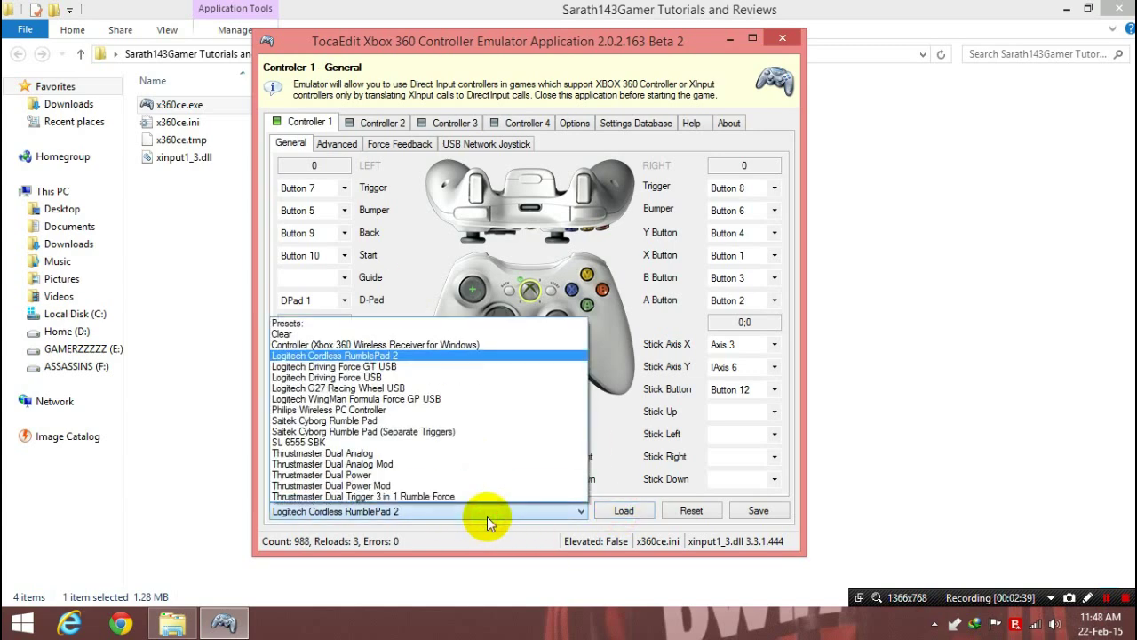
left_click(511, 356)
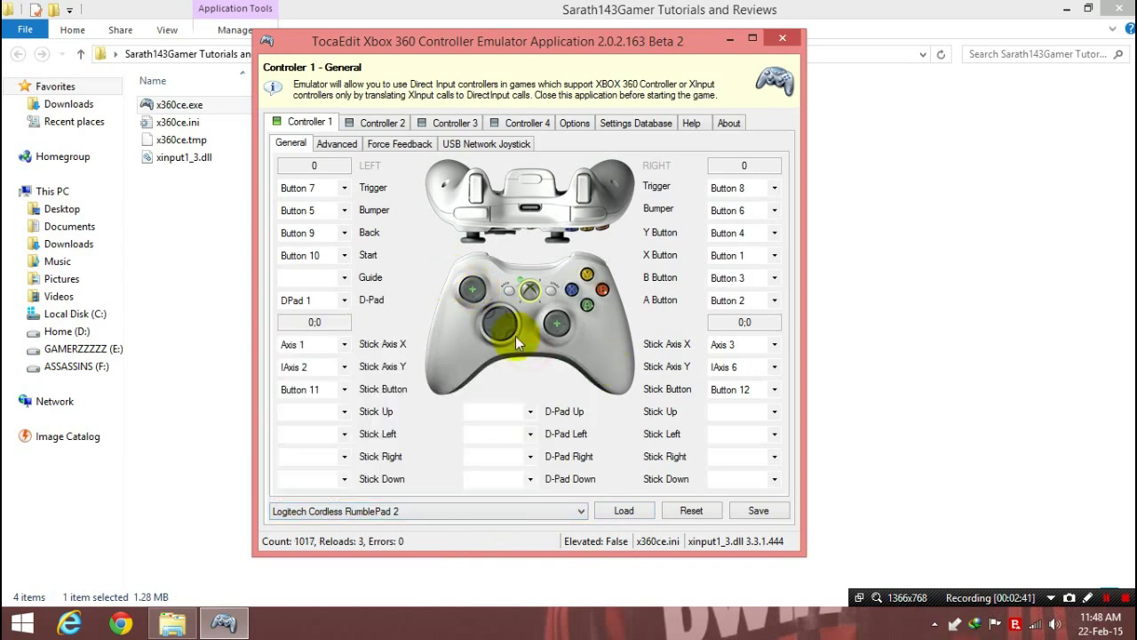
left_click(626, 510)
Tick xinput1_2.dll, xinput1_1.dll and xinput9_1_0.dll under Installed Files in Options.
left_click(342, 145)
left_click(404, 145)
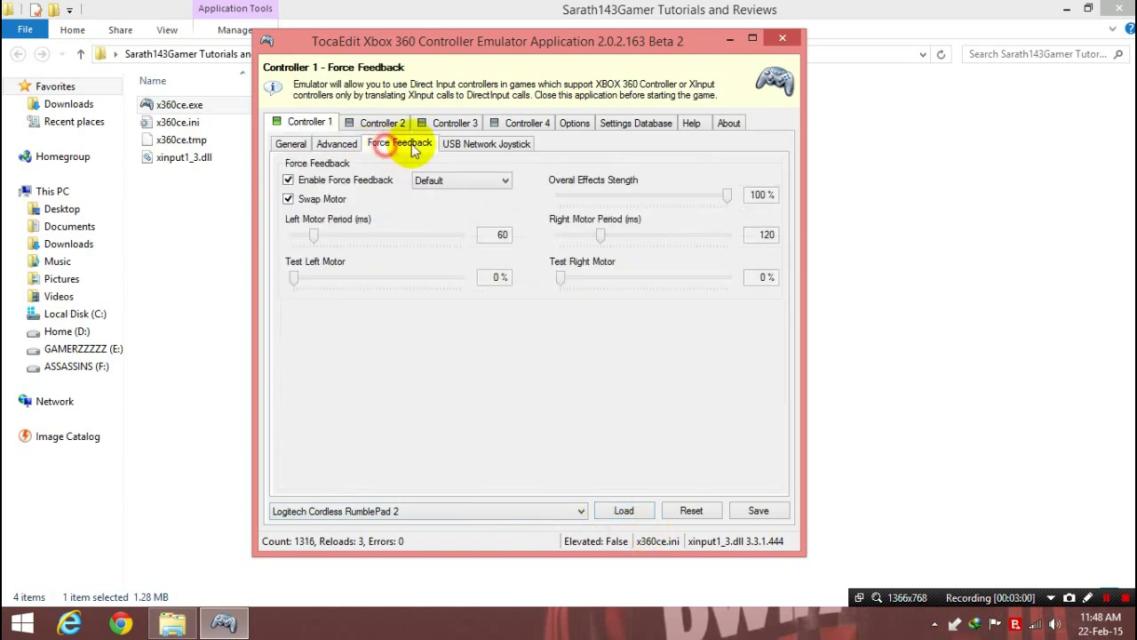
left_click(636, 126)
left_click(573, 123)
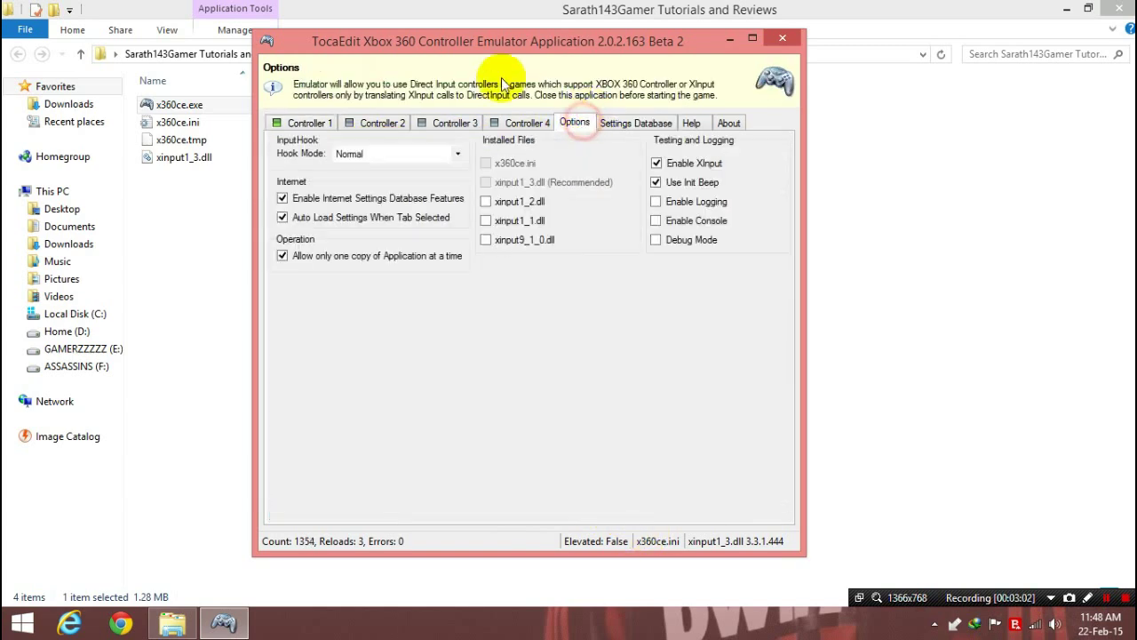
left_click(485, 201)
left_click(485, 220)
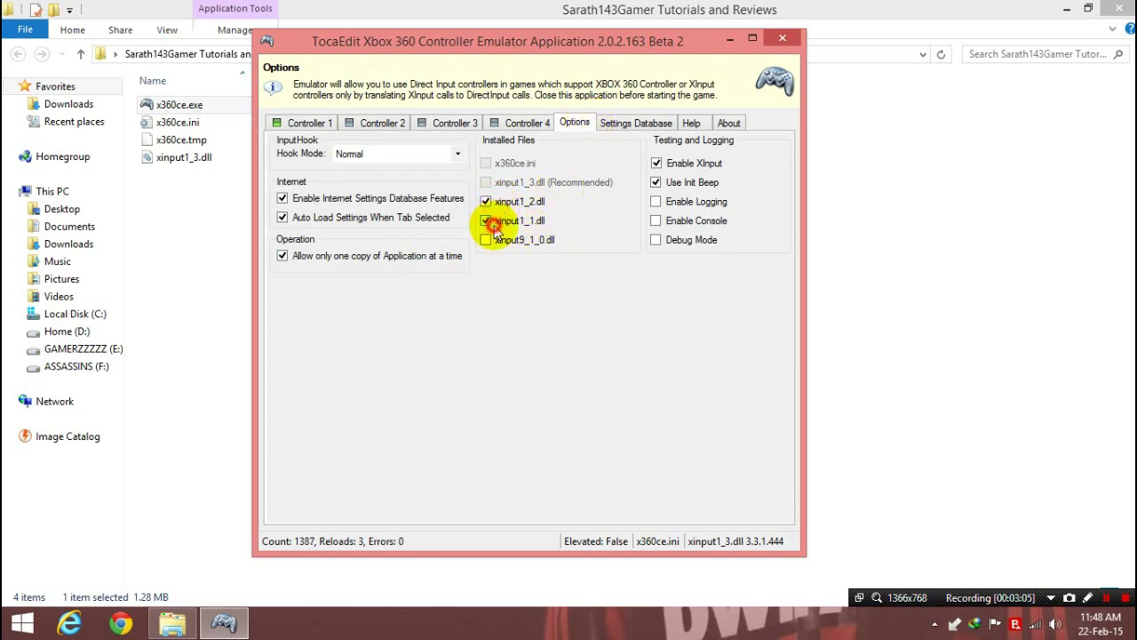
left_click(486, 239)
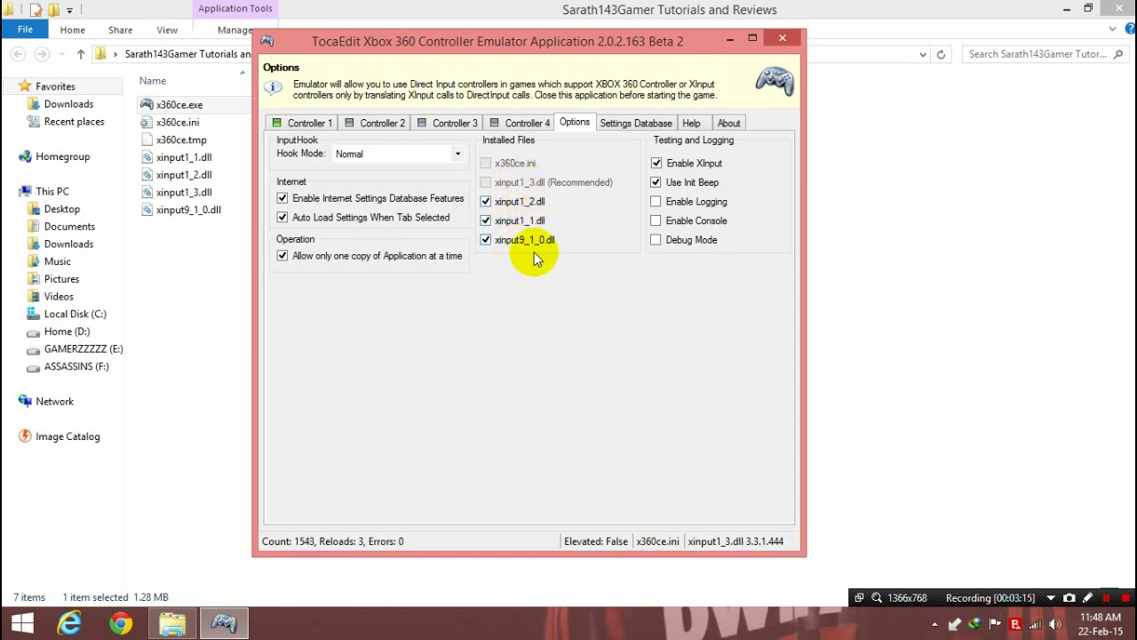
left_click(306, 122)
Save Controller 1's General mapping for the Logitech Cordless RumblePad 2.
left_click(290, 143)
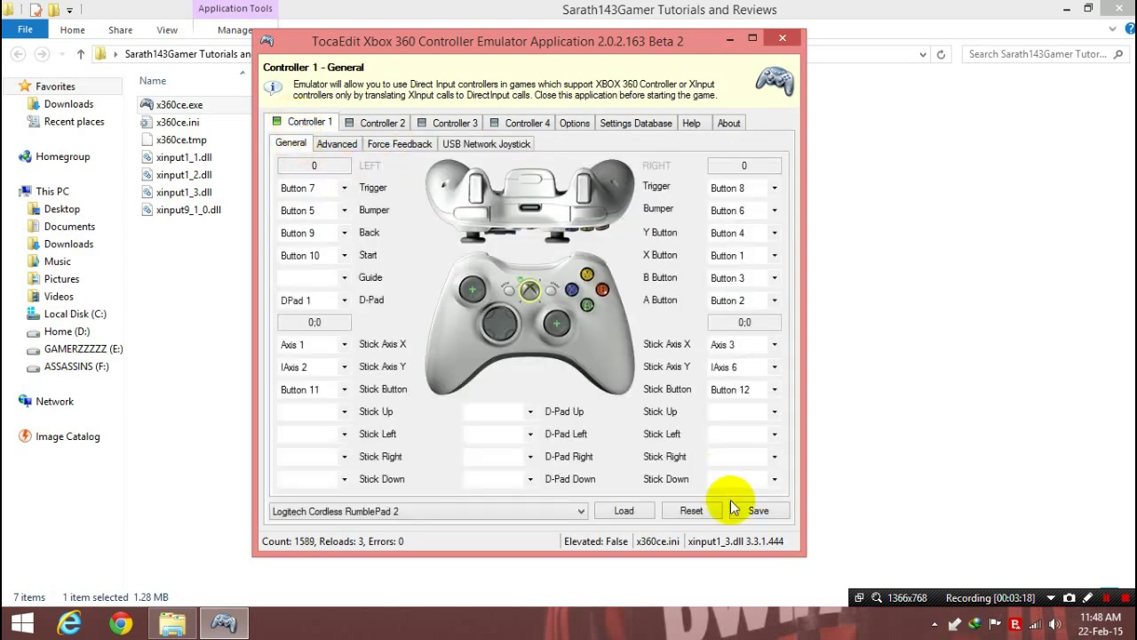
left_click(759, 515)
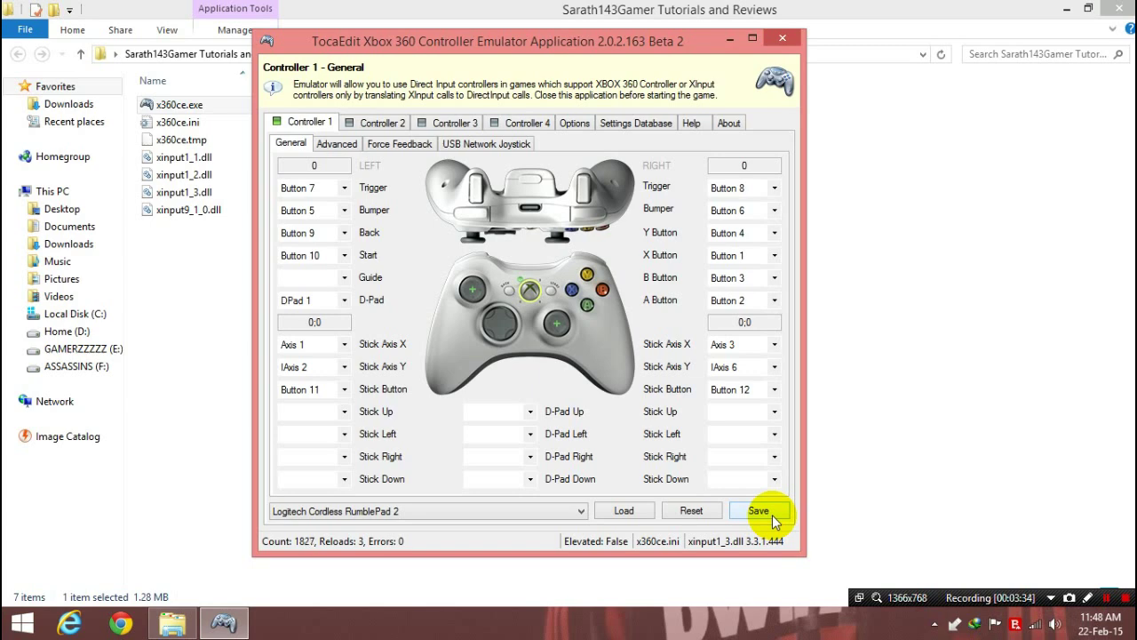
left_click(462, 518)
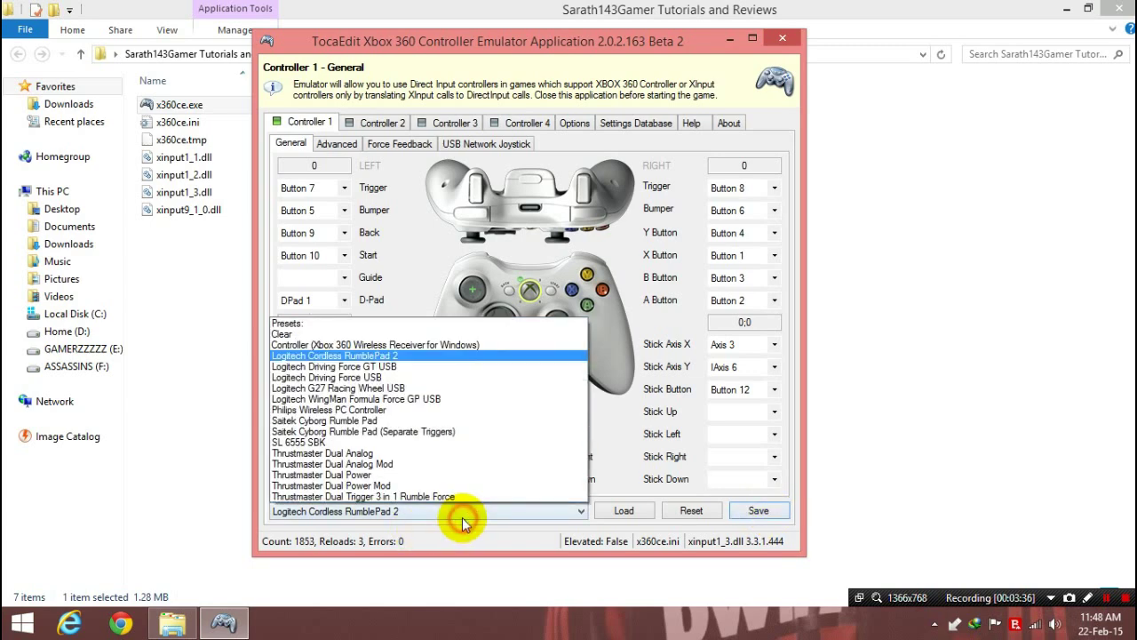
left_click(608, 483)
left_click(753, 512)
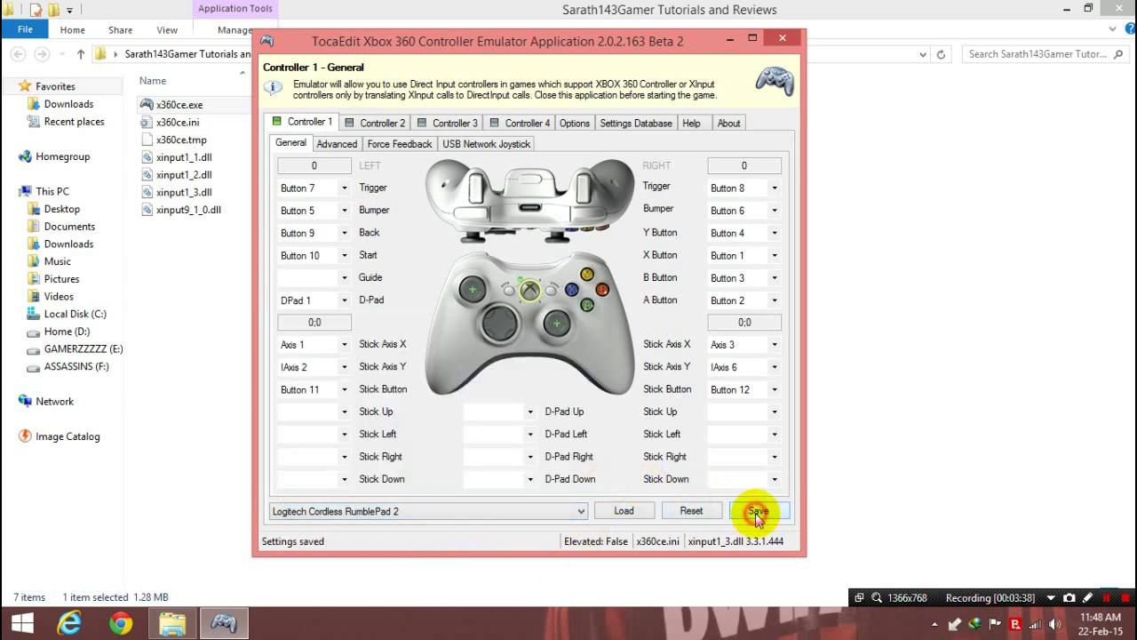
Close x360ce and copy x360ce.exe, x360ce.ini and the four xinput DLLs.
left_click(780, 42)
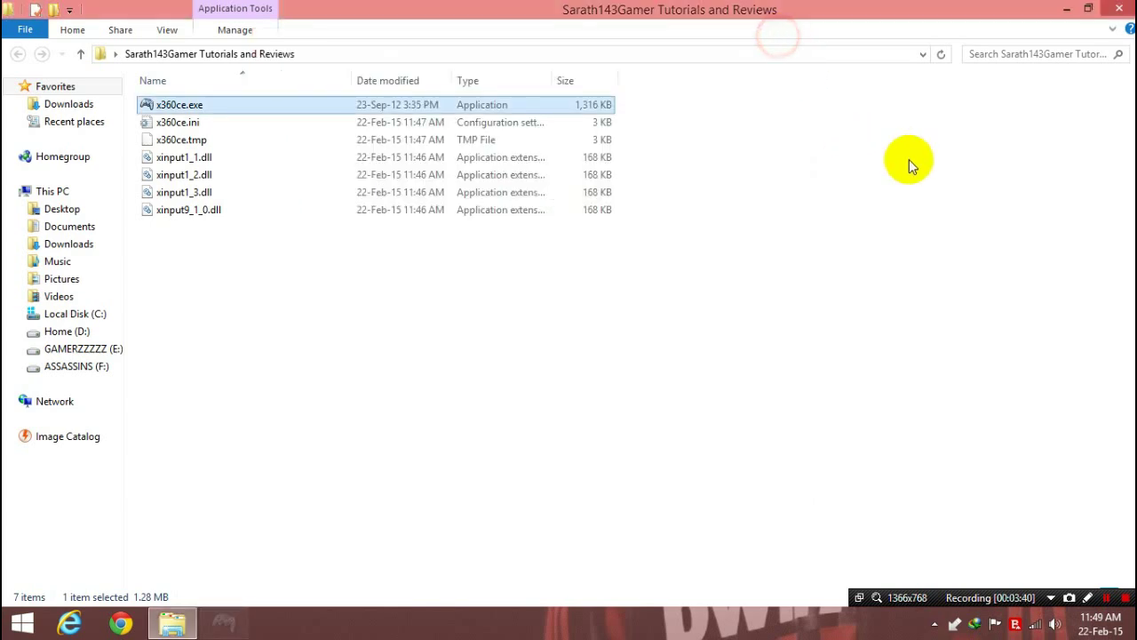
left_click_drag(293, 341, 254, 107)
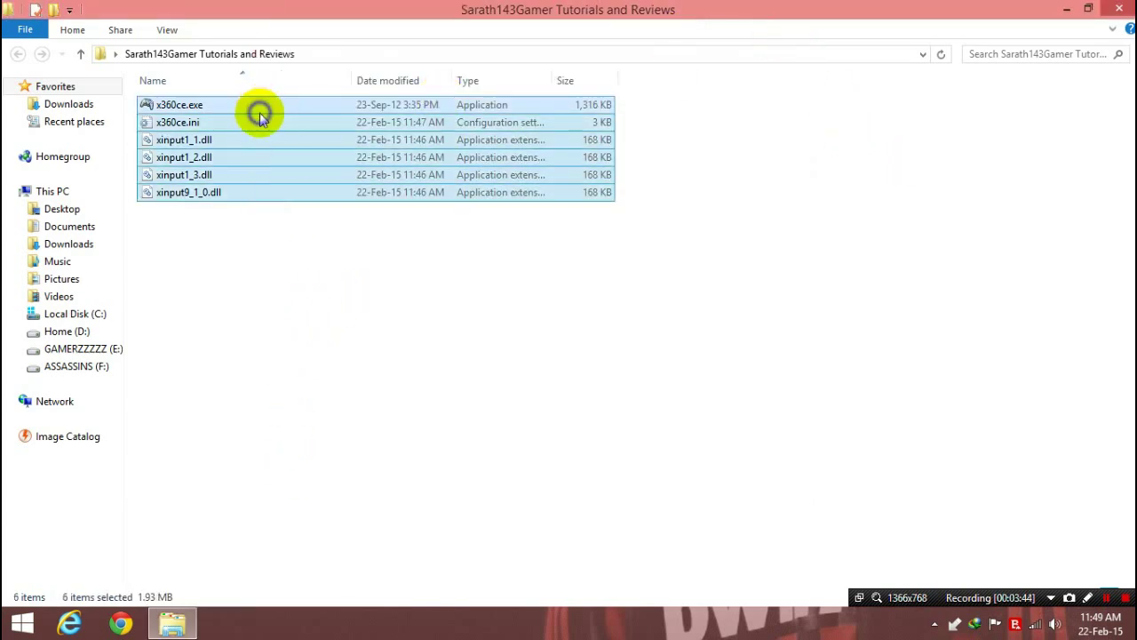
right_click(260, 111)
left_click(299, 403)
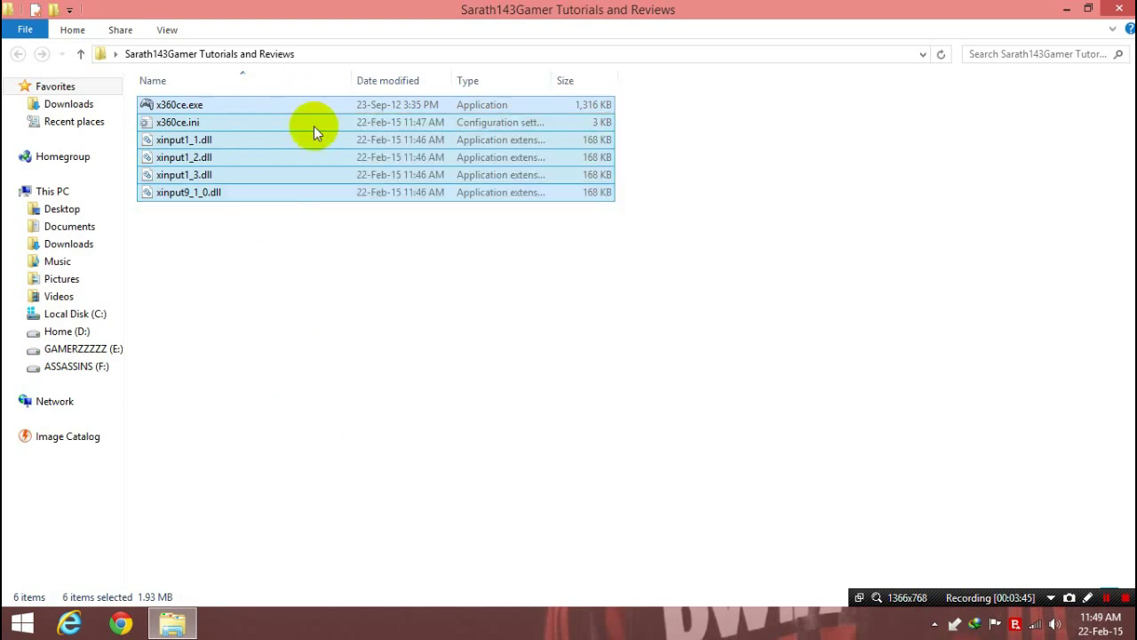
Paste the files into E:\Grand Theft Auto IV, overwriting all existing copies.
left_click(108, 352)
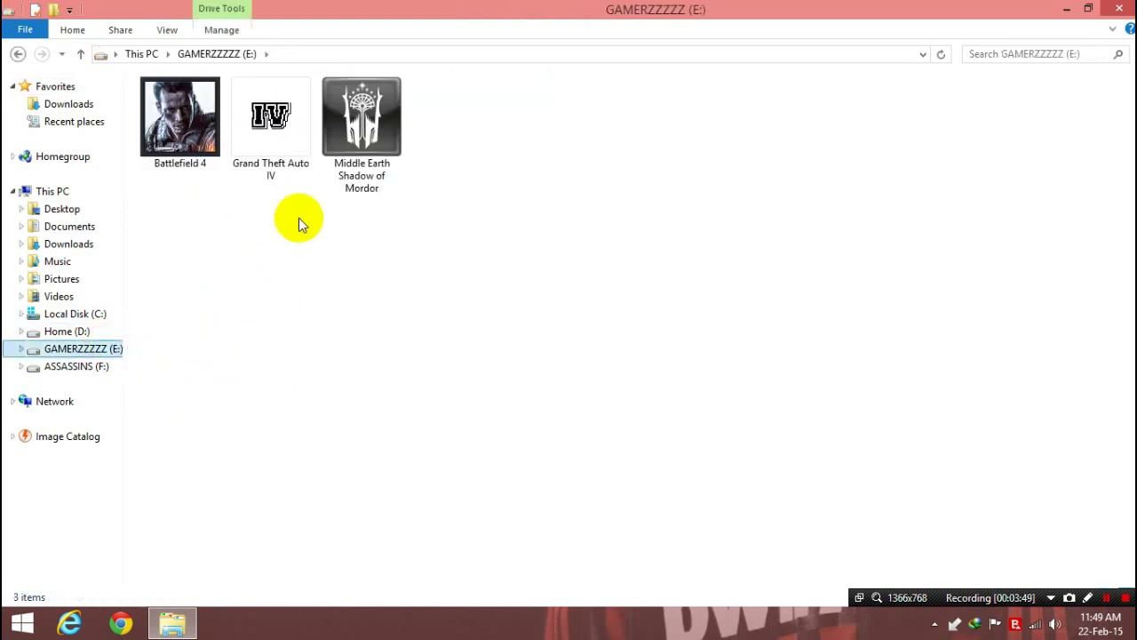
double_click(257, 139)
right_click(807, 224)
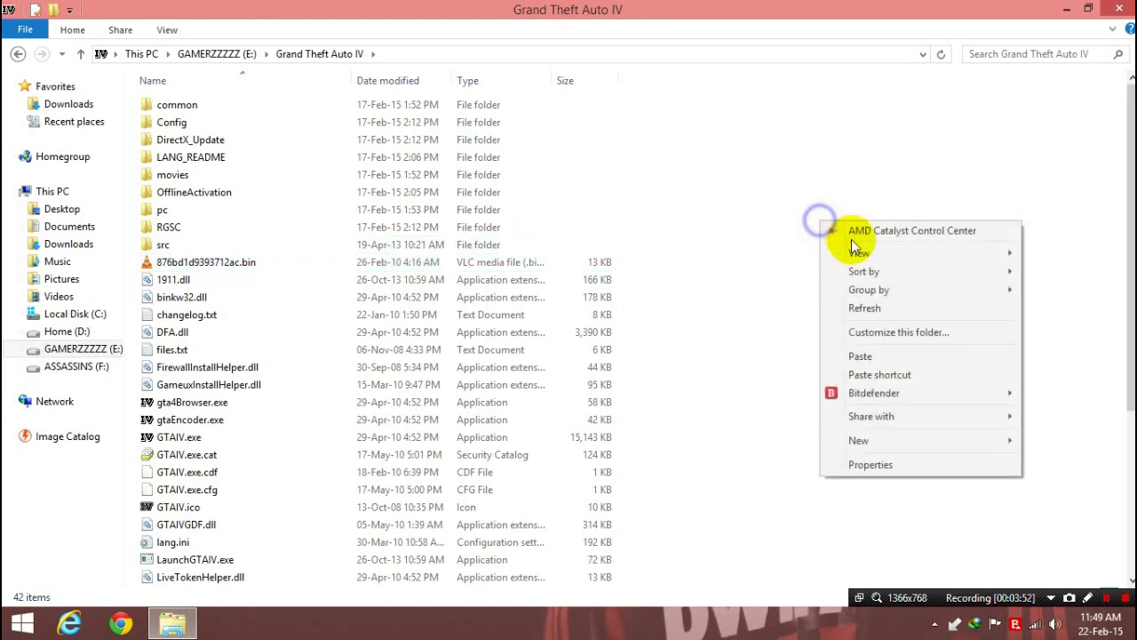
left_click(851, 364)
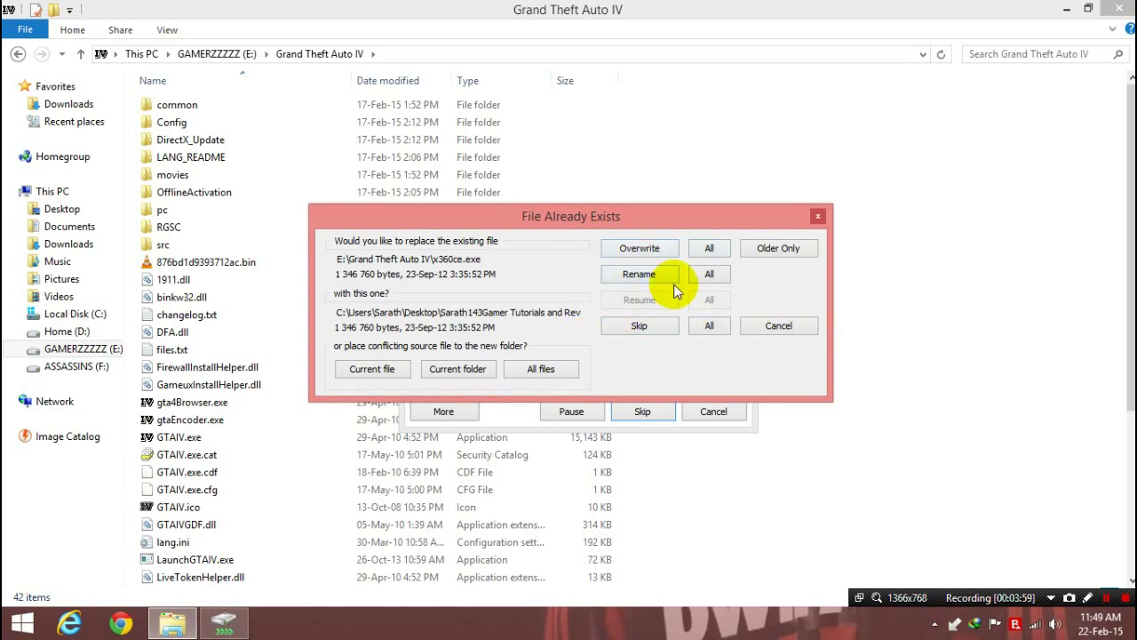
left_click(706, 247)
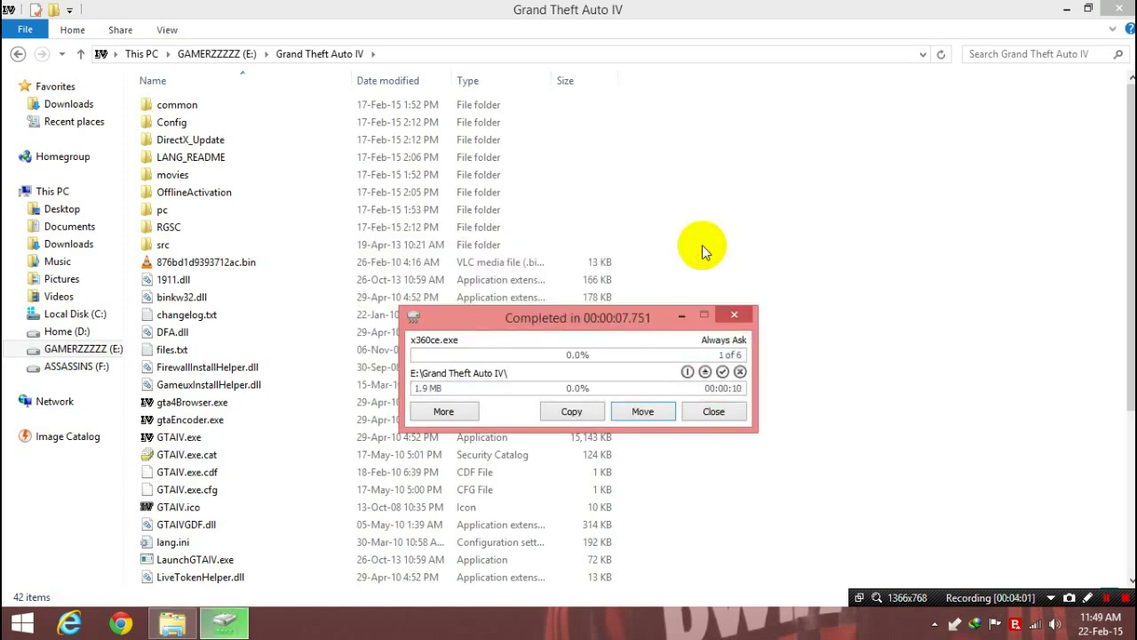
left_click(713, 411)
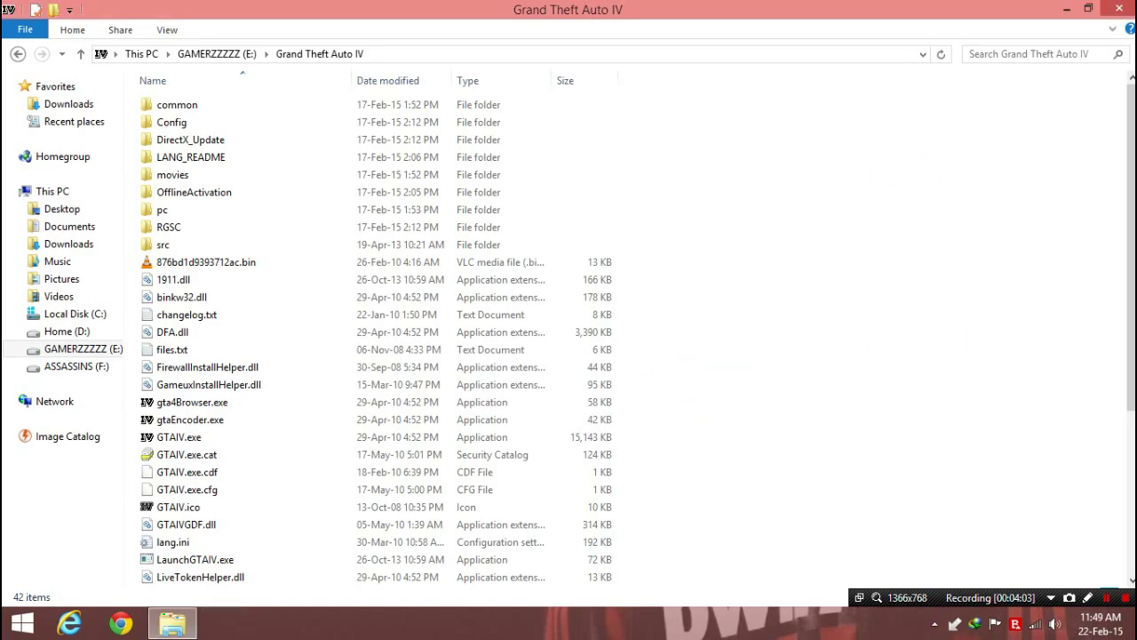
scroll(1111, 417, "down", 5)
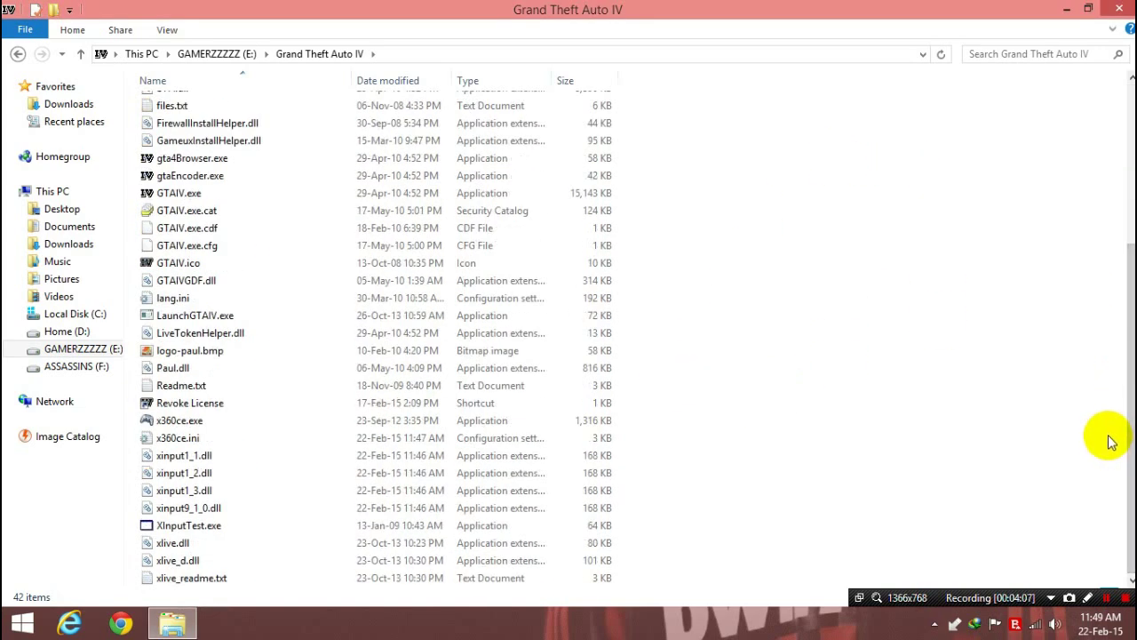
left_click(18, 56)
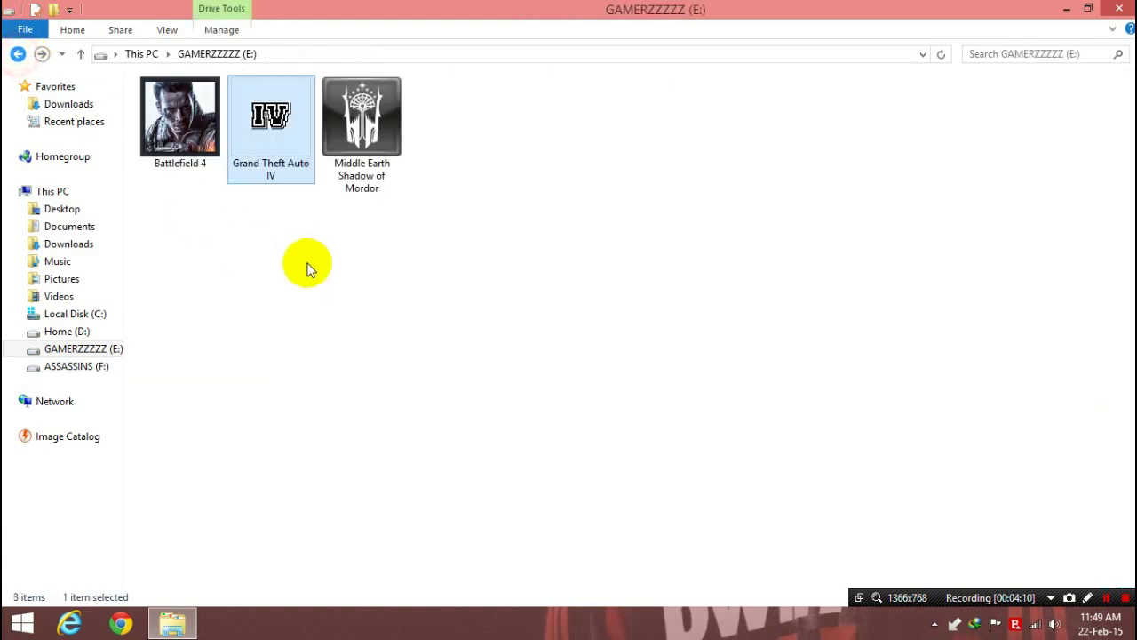
double_click(302, 161)
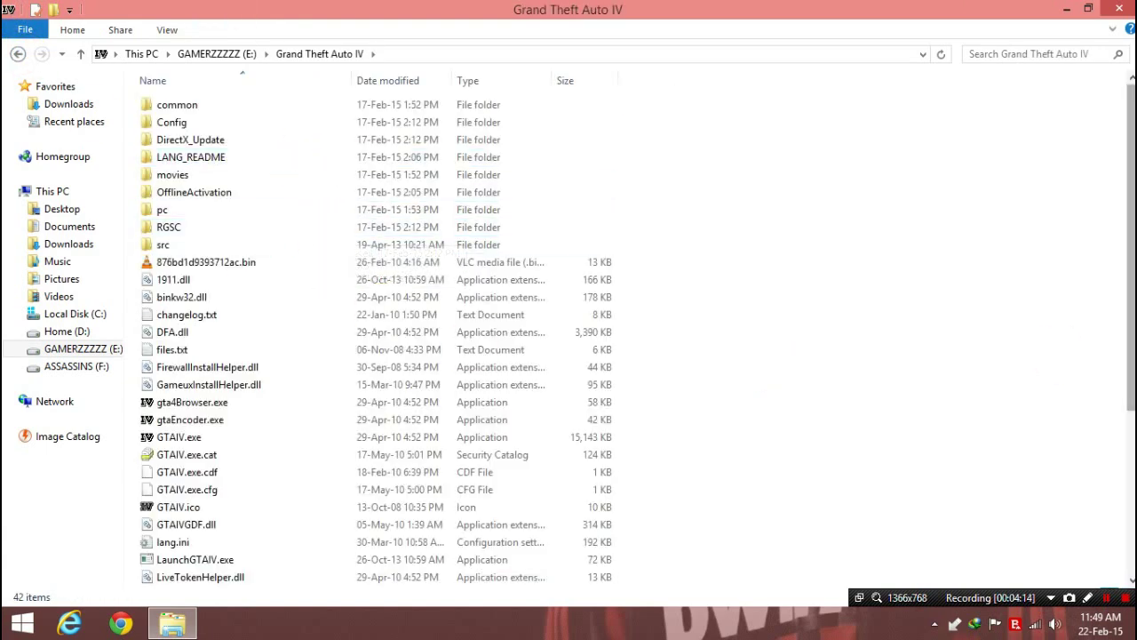
scroll(863, 436, "down", 3)
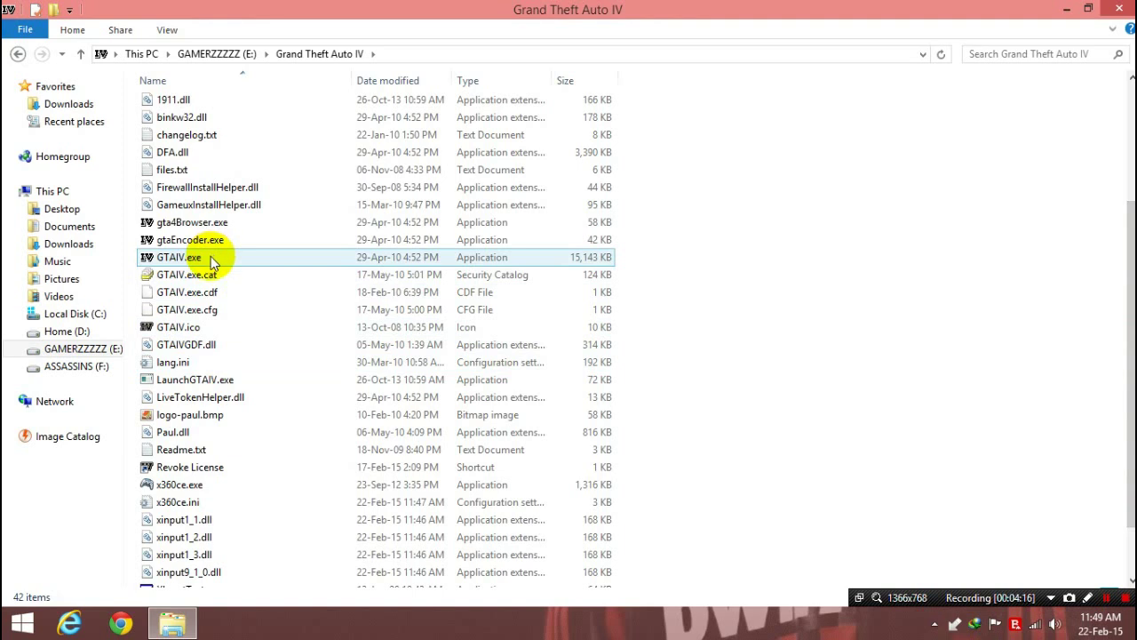
mouse_move(211, 257)
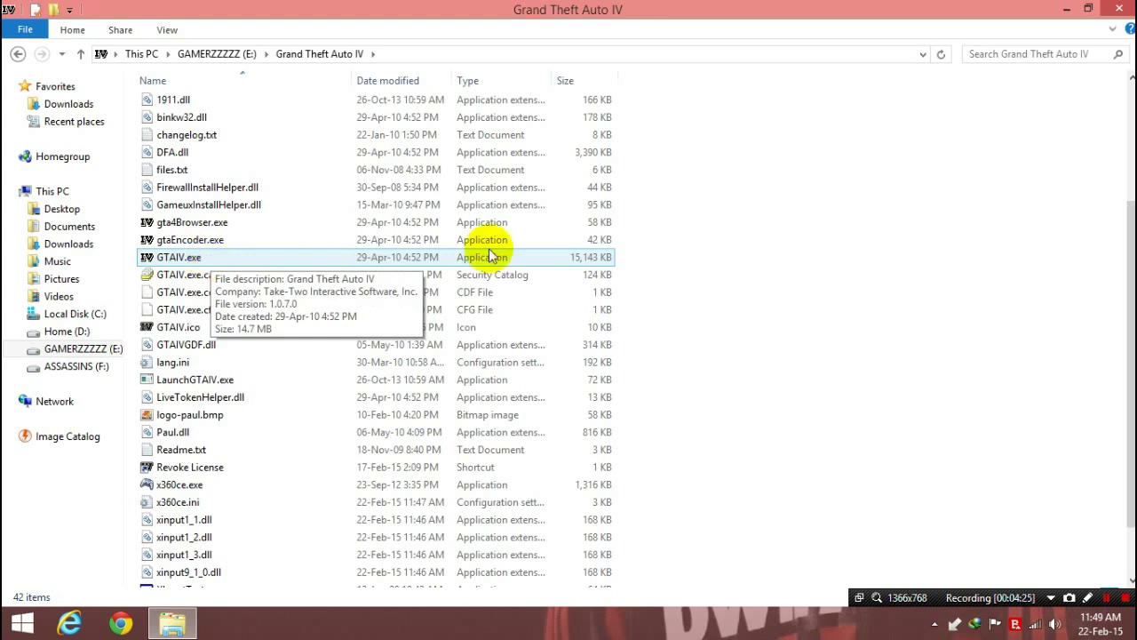
left_click(16, 52)
double_click(283, 182)
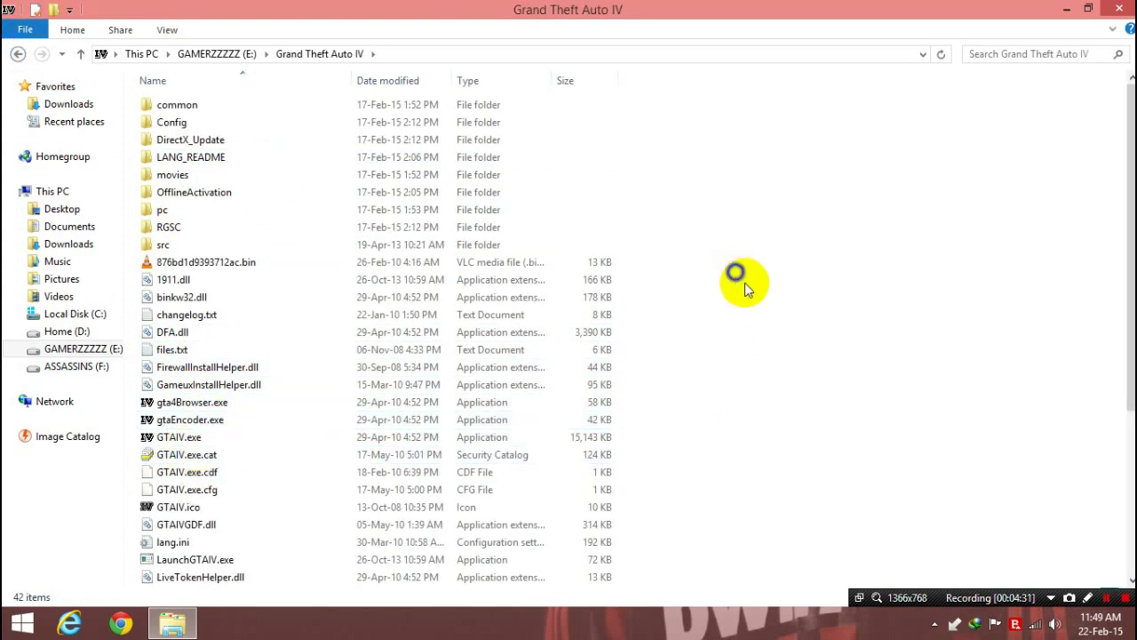
right_click(737, 255)
left_click(769, 357)
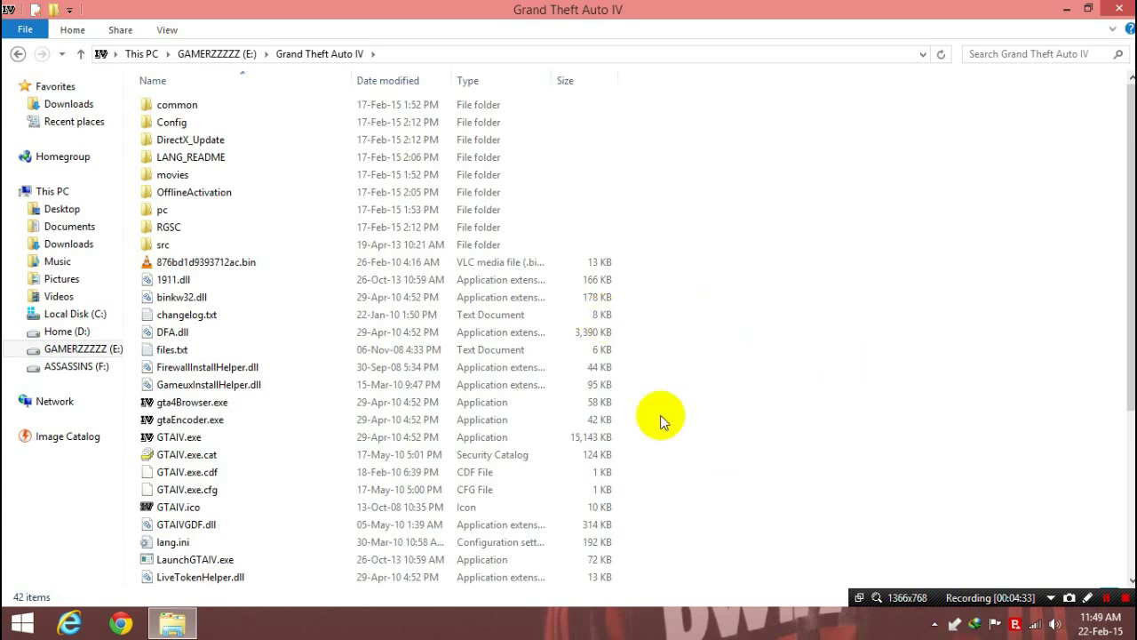
left_click(16, 53)
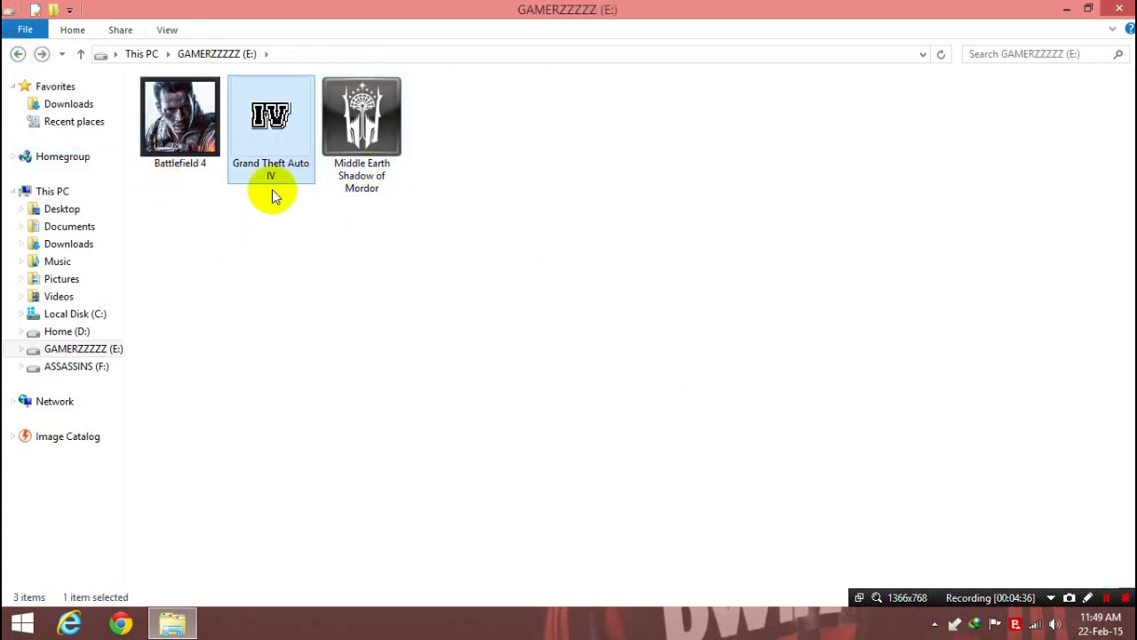
Open the Middle Earth Shadow of Mordor x64 folder.
left_click(371, 180)
double_click(371, 179)
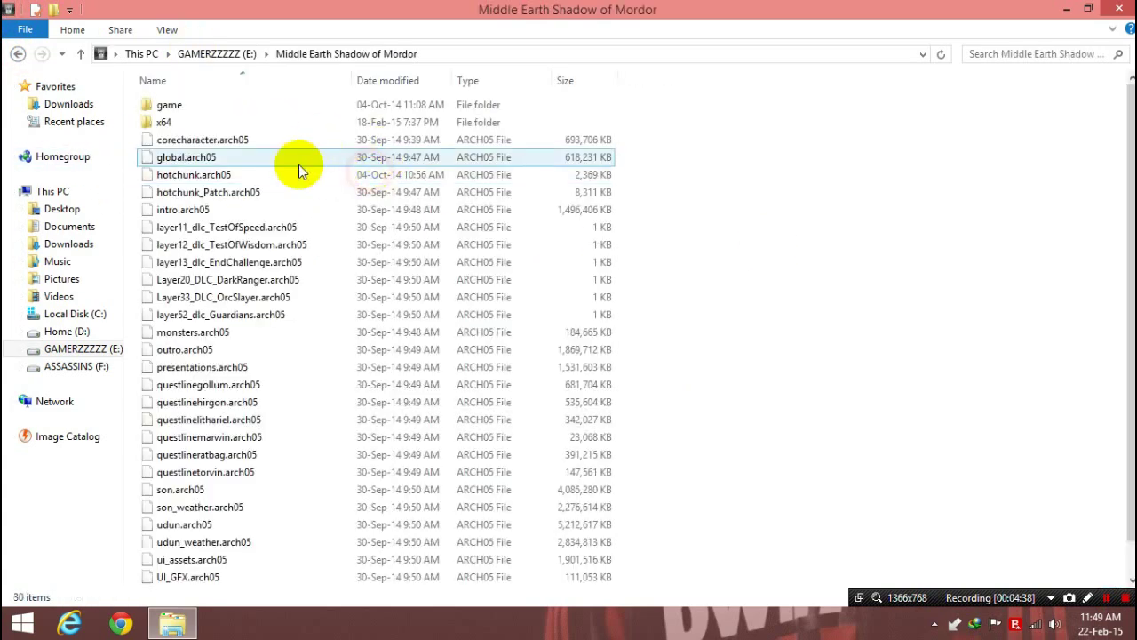
scroll(444, 289, "down", 1)
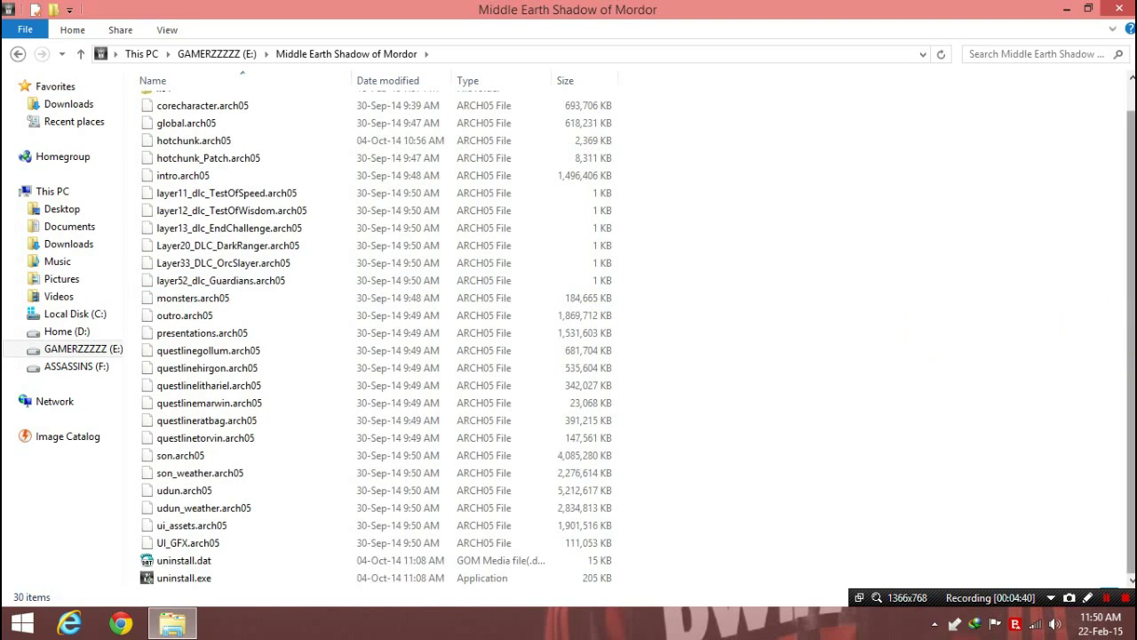
left_click(1131, 439)
scroll(302, 233, "up", 1)
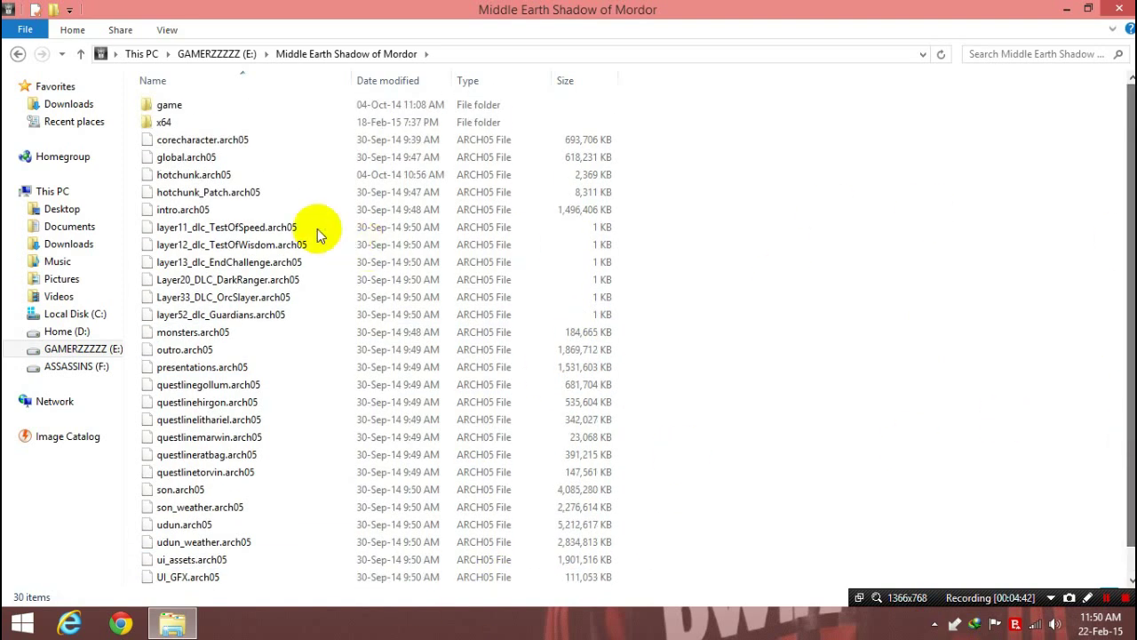
double_click(194, 122)
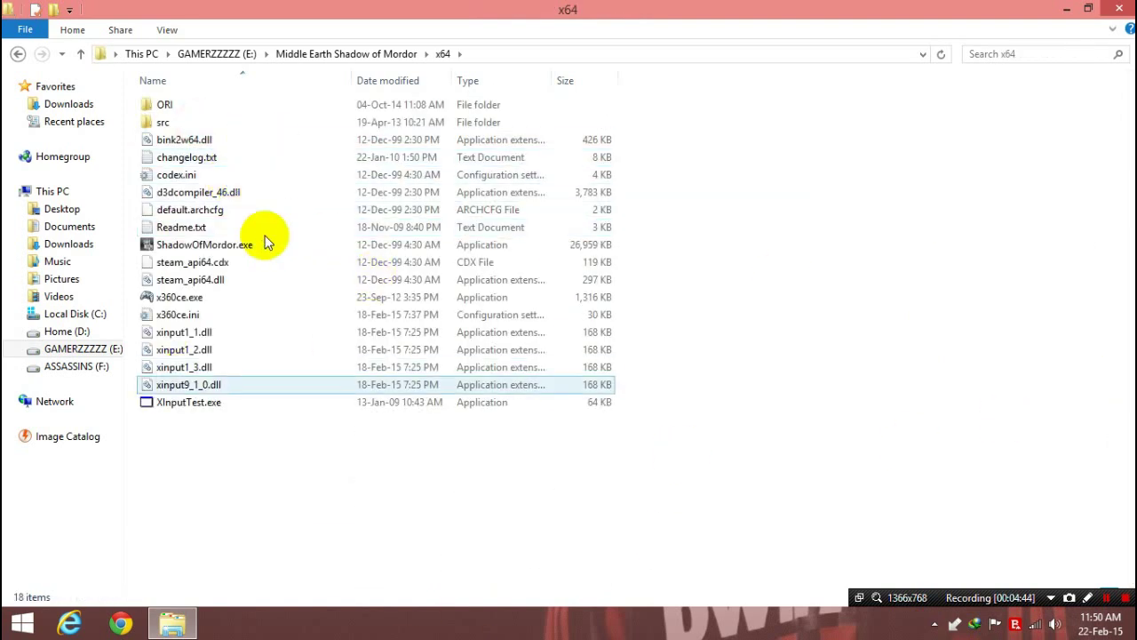
Paste the six x360ce files into x64, overwriting all older copies.
left_click(687, 251)
right_click(680, 222)
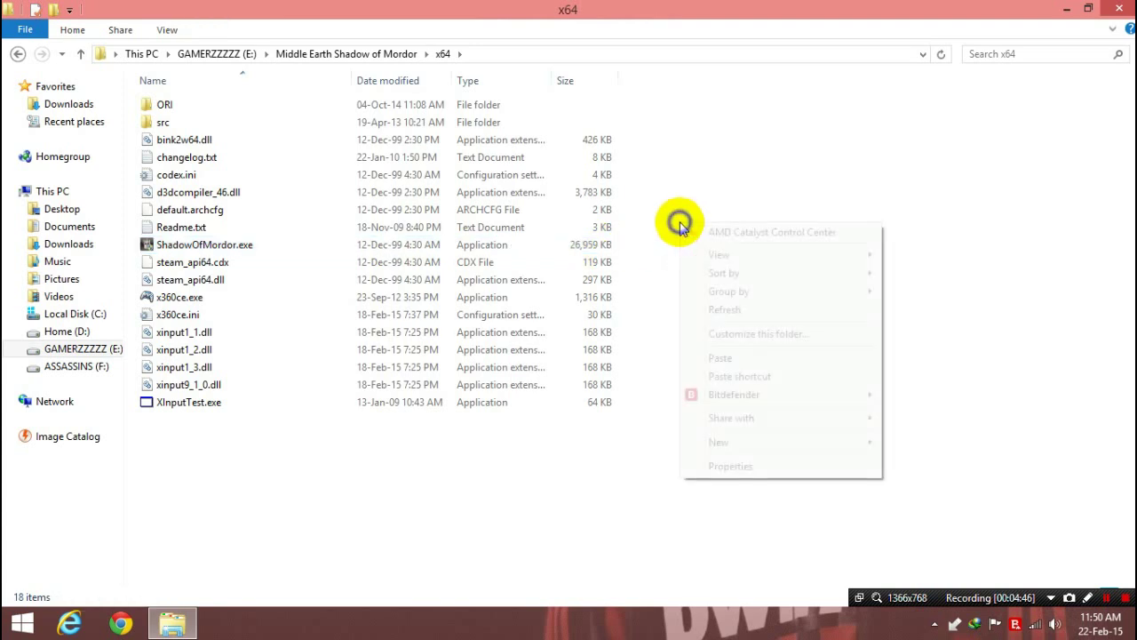
left_click(735, 356)
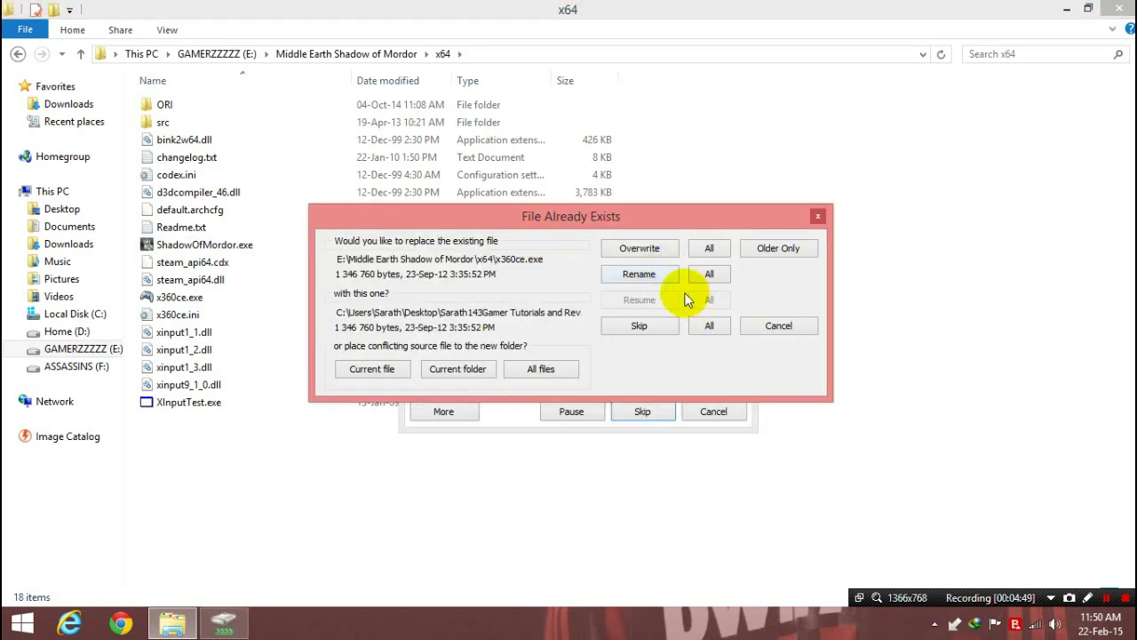
left_click(708, 251)
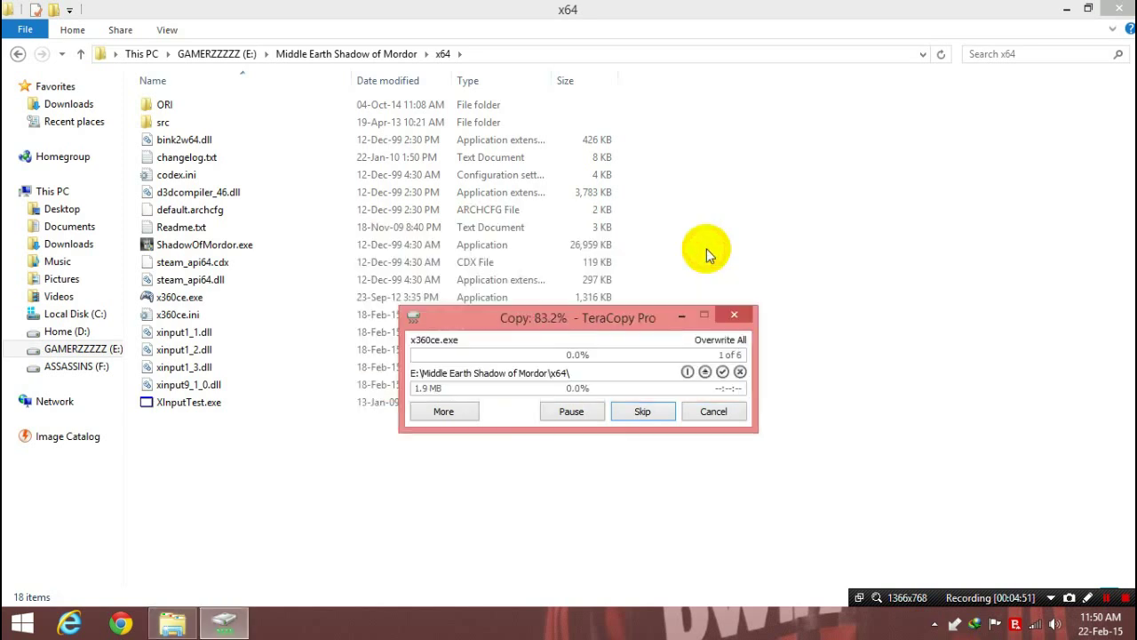
left_click(714, 411)
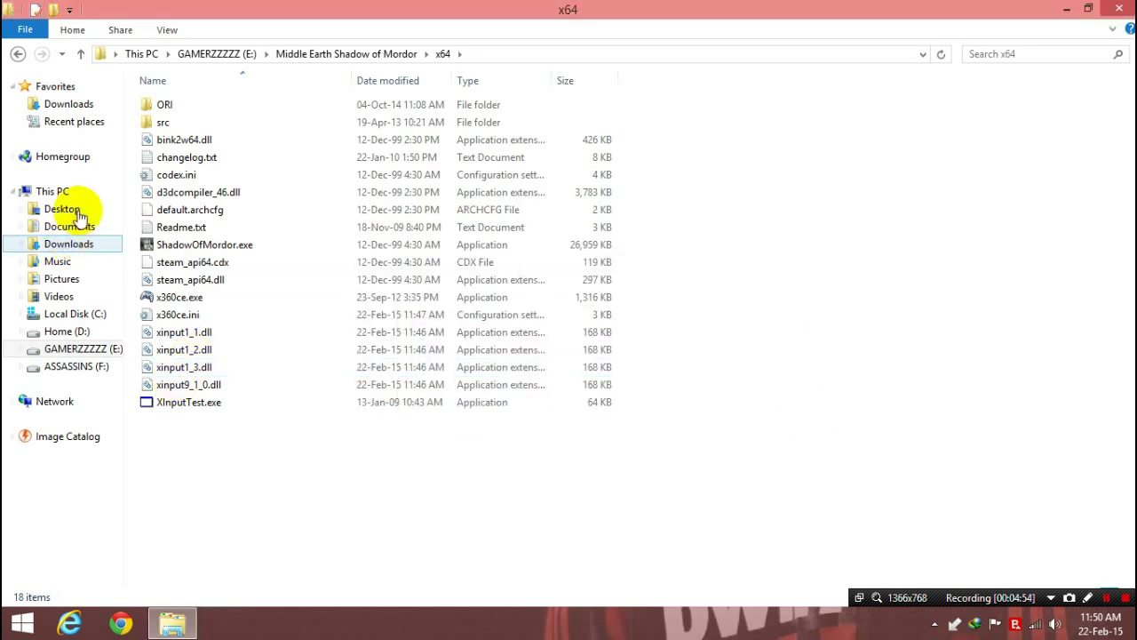